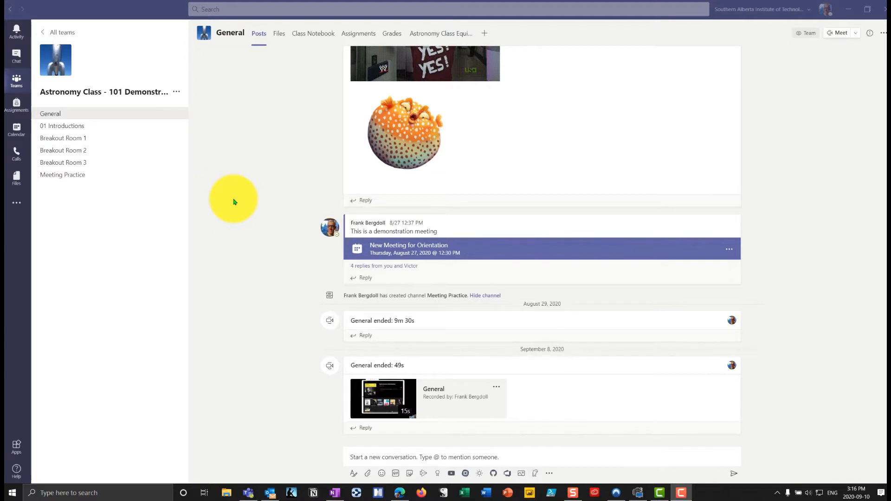
Step: Open the General channel's Class Notebook and view the "FAQ: Class Notebook in Microsoft Teams" page in its Welcome section
{"action": "left_click", "coordinate": [317, 40]}
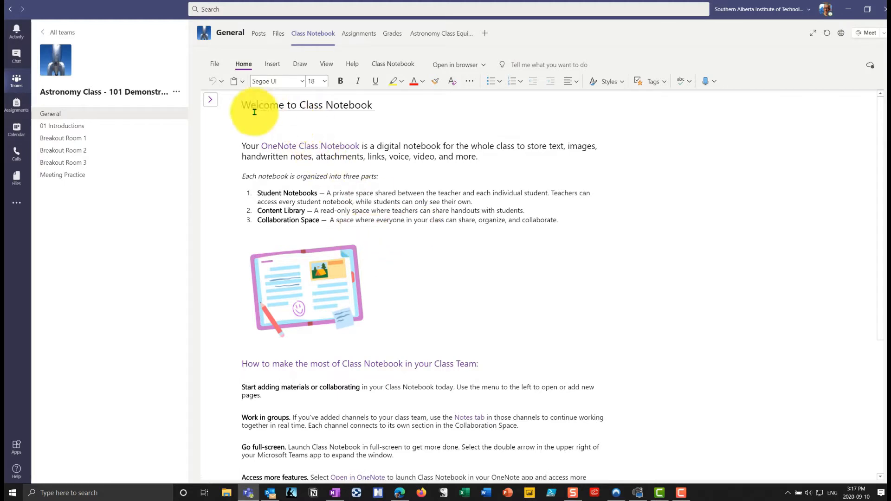
{"action": "left_click", "coordinate": [210, 103]}
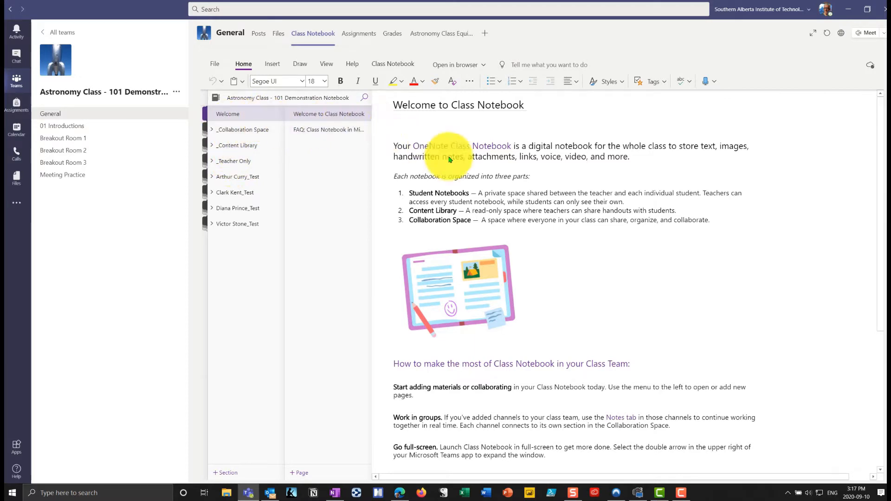
{"action": "left_click", "coordinate": [321, 132]}
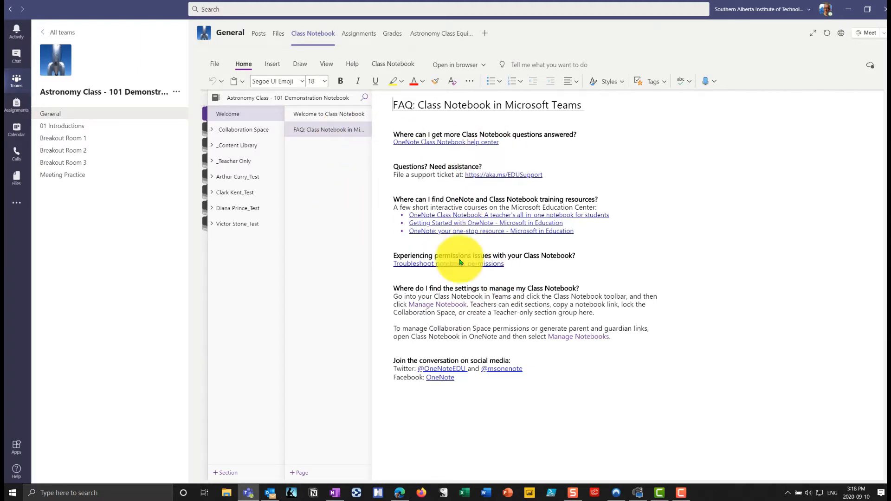
Step: Open the Astronomy Videos page in the notebook's Collaboration Space and place the cursor below the embedded video
{"action": "left_click", "coordinate": [215, 133]}
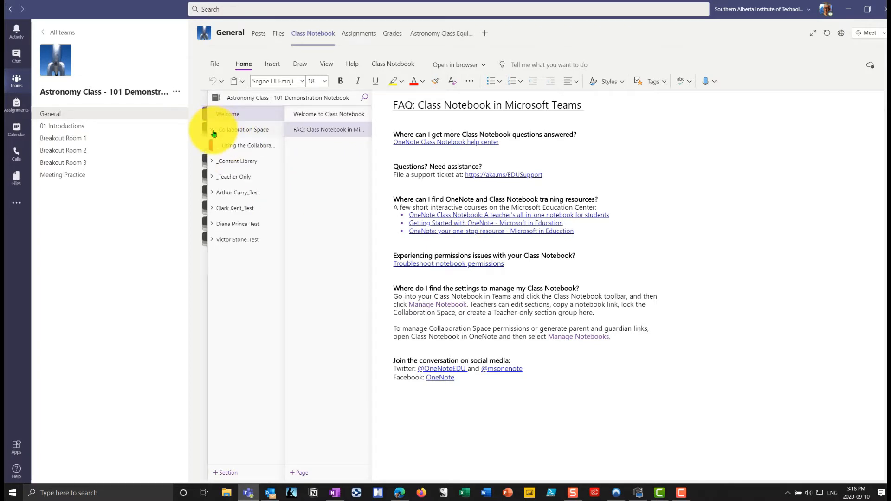
{"action": "left_click", "coordinate": [244, 144]}
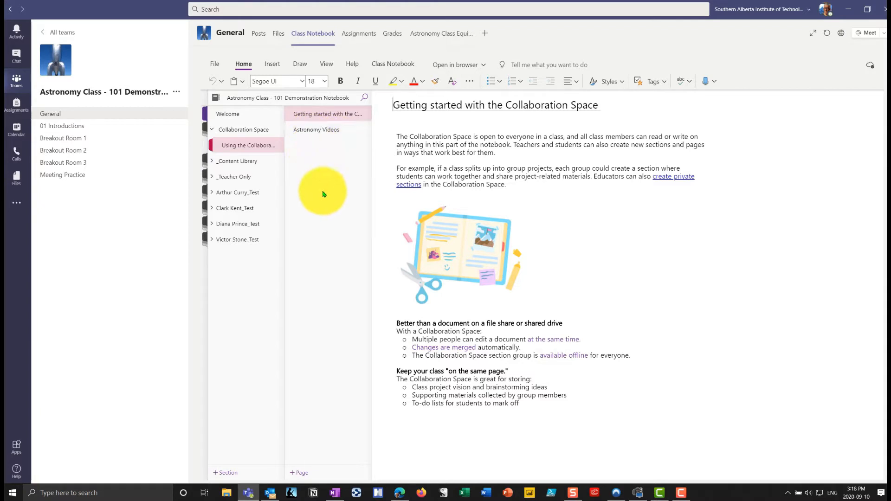
{"action": "left_click", "coordinate": [314, 132]}
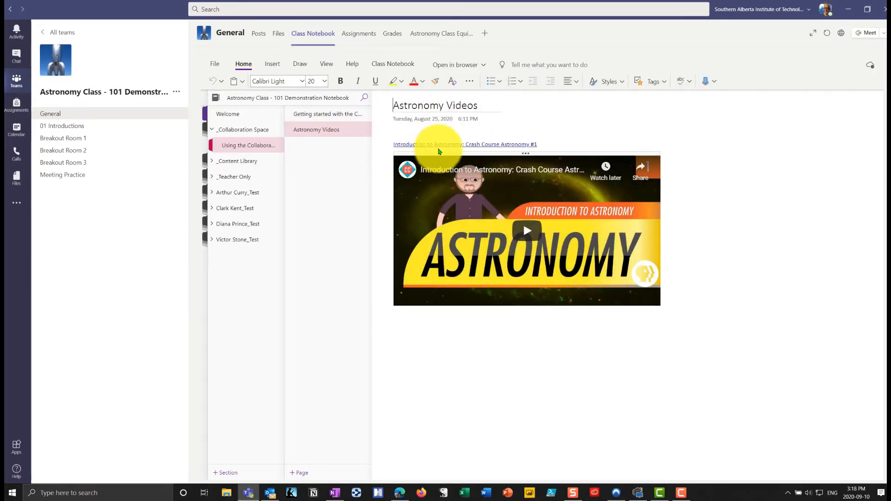
{"action": "left_click", "coordinate": [401, 328]}
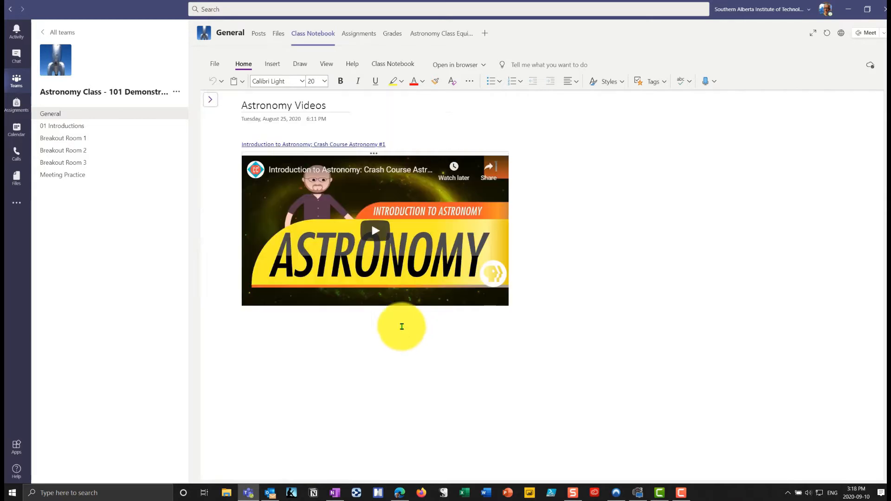
{"action": "left_click", "coordinate": [264, 342]}
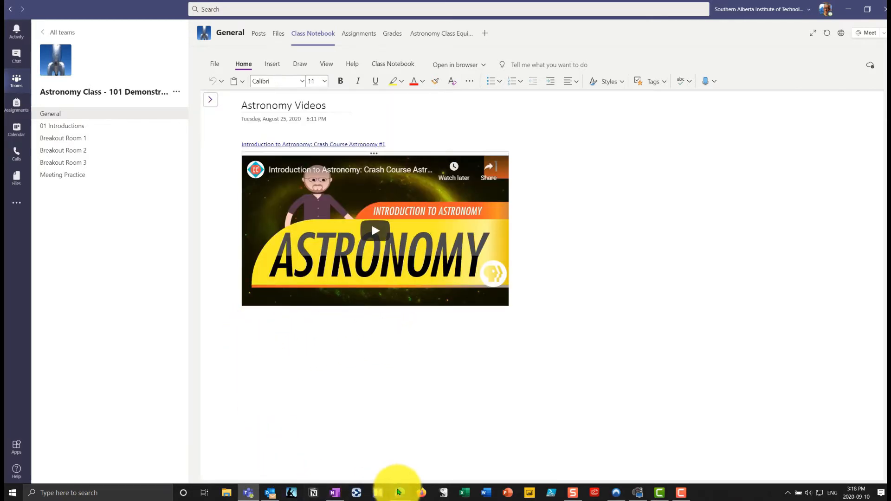
Step: Switch to YouTube in the browser and copy the share link of "The Best Telescope for BEGINNERS (Visual Astronomy)"
{"action": "left_click", "coordinate": [400, 493]}
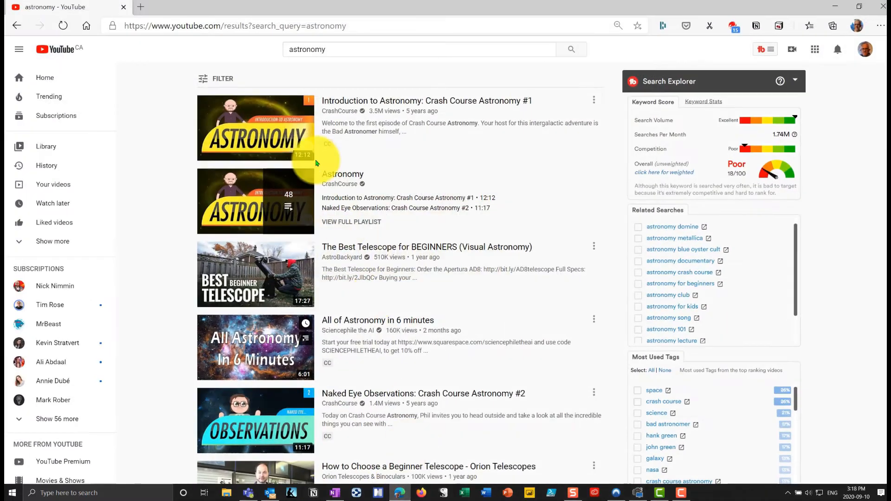
{"action": "left_click", "coordinate": [594, 248]}
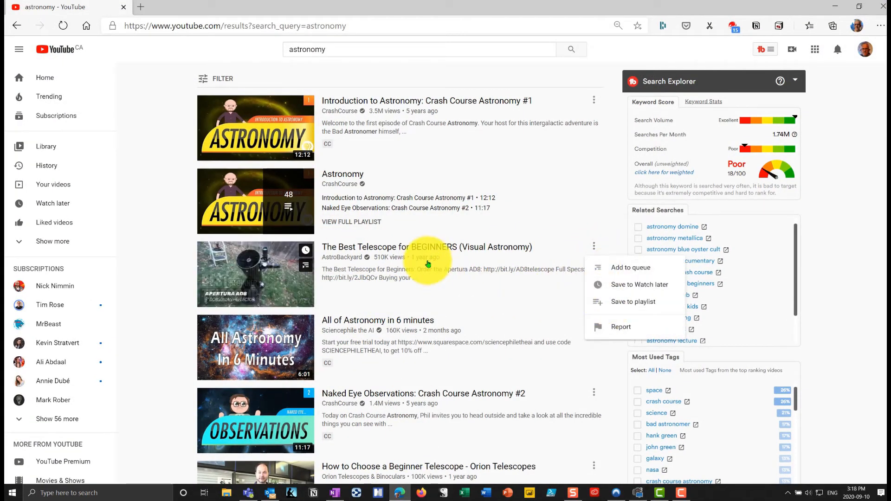
{"action": "left_click", "coordinate": [341, 249]}
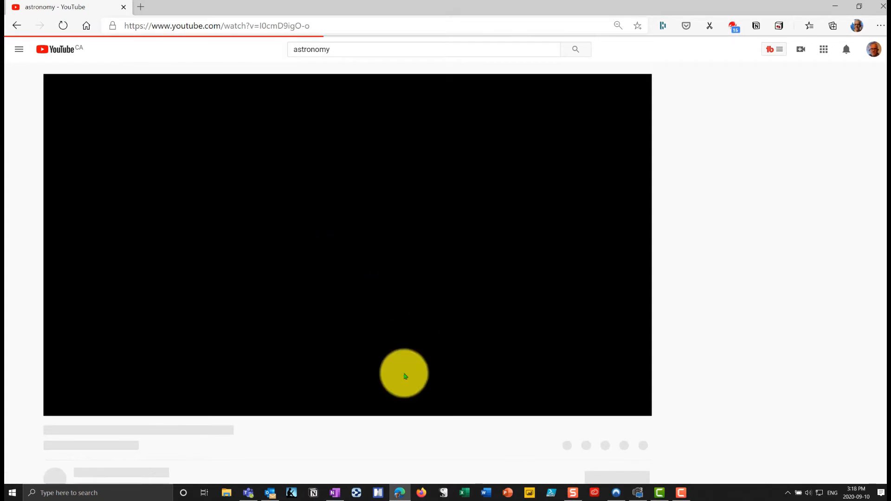
{"action": "left_click", "coordinate": [56, 407]}
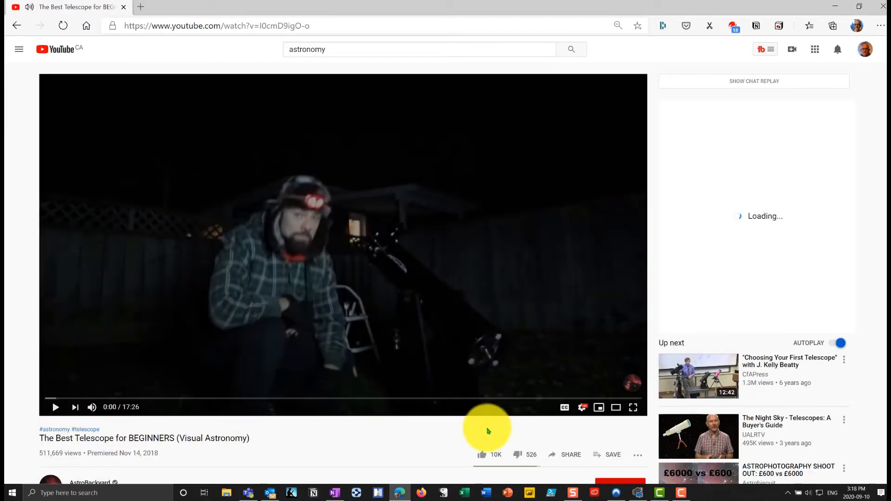
{"action": "left_click", "coordinate": [561, 458]}
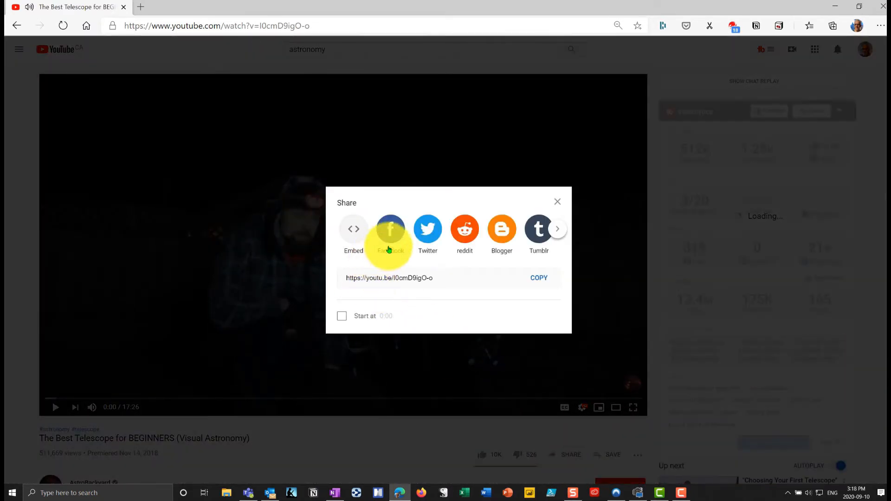
{"action": "left_click", "coordinate": [540, 278]}
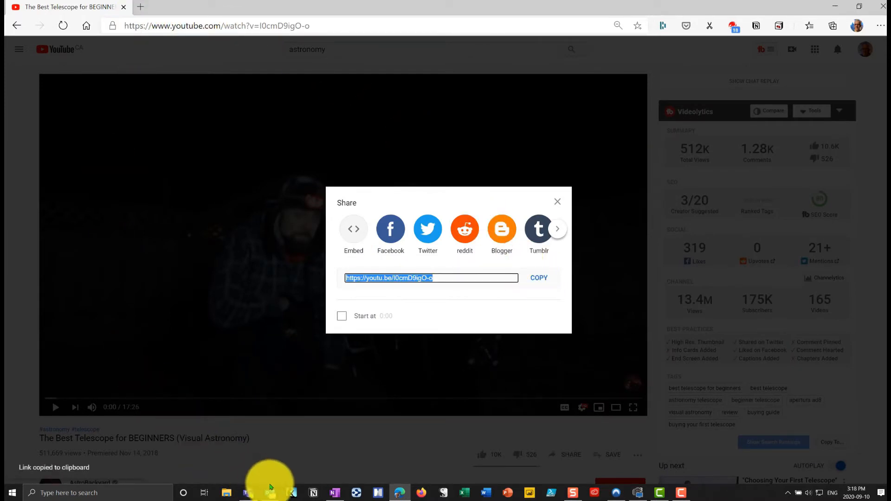
Step: Switch back to Teams and paste the copied video link below the existing video on the Astronomy Videos page
{"action": "left_click", "coordinate": [249, 492]}
{"action": "right_click", "coordinate": [259, 338]}
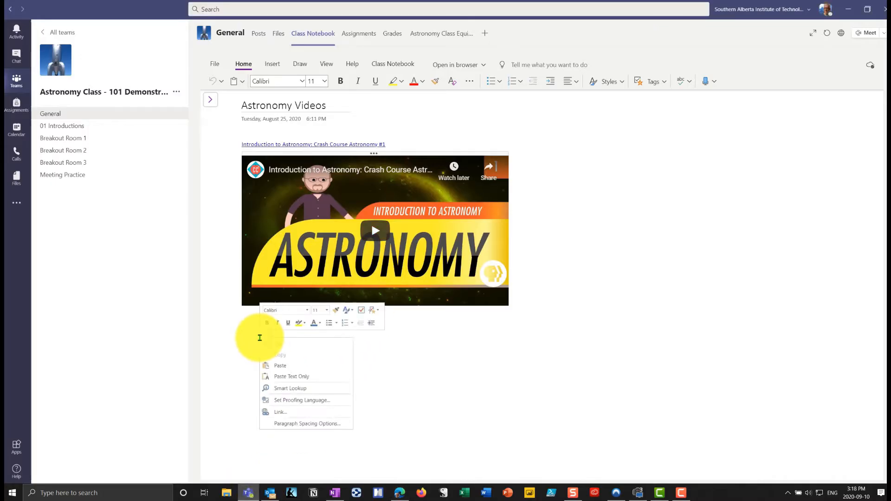
{"action": "left_click", "coordinate": [282, 366]}
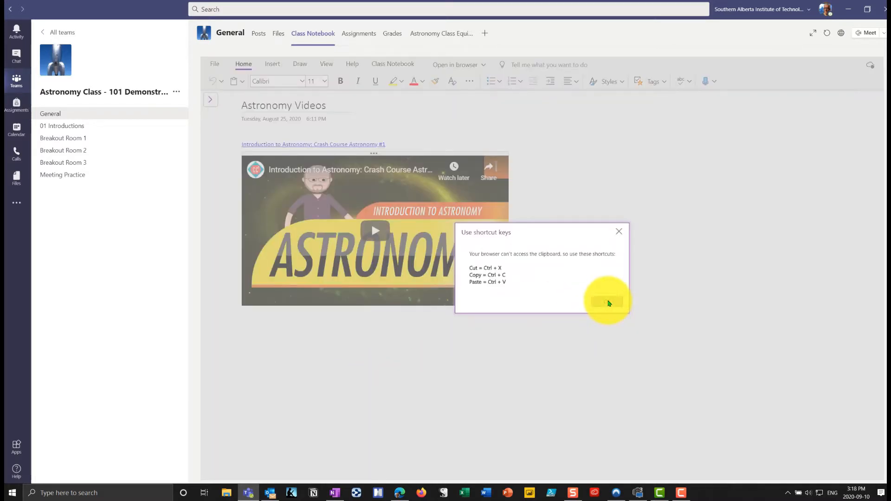
{"action": "left_click", "coordinate": [609, 303]}
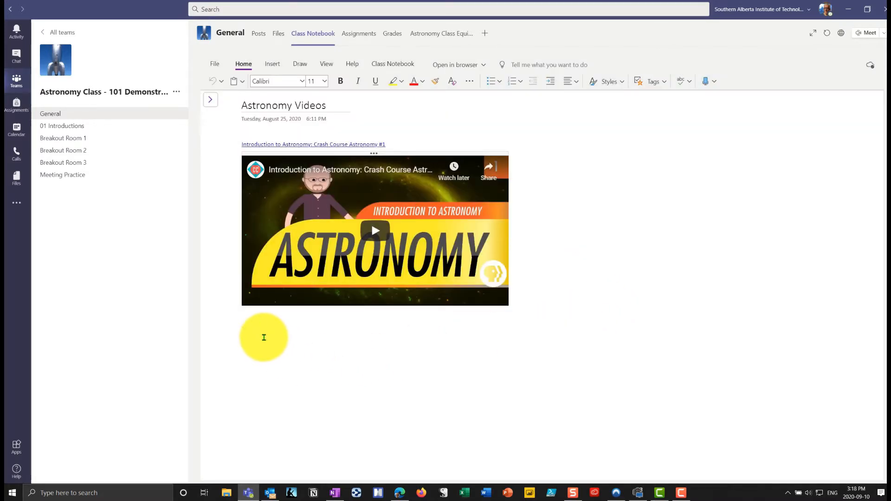
{"action": "key", "text": "ctrl+v"}
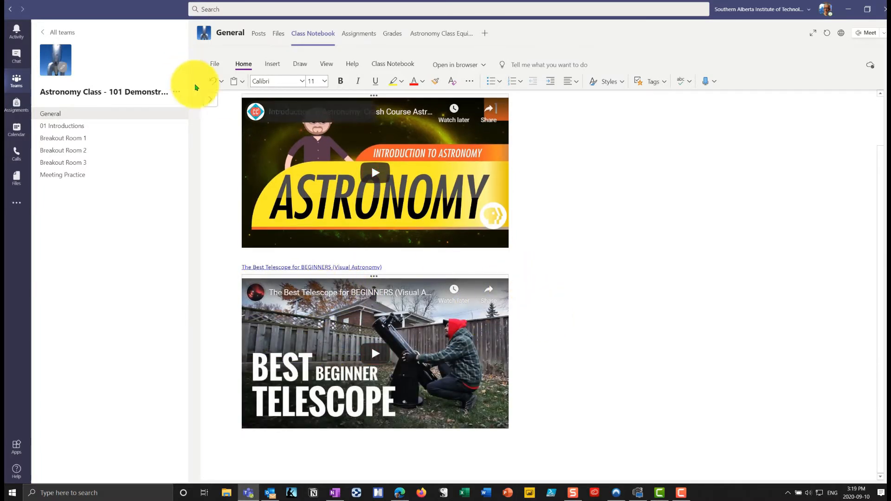
Step: Add a new page titled "Astronomy Articles" to the current Collaboration Space section
{"action": "left_click", "coordinate": [210, 100]}
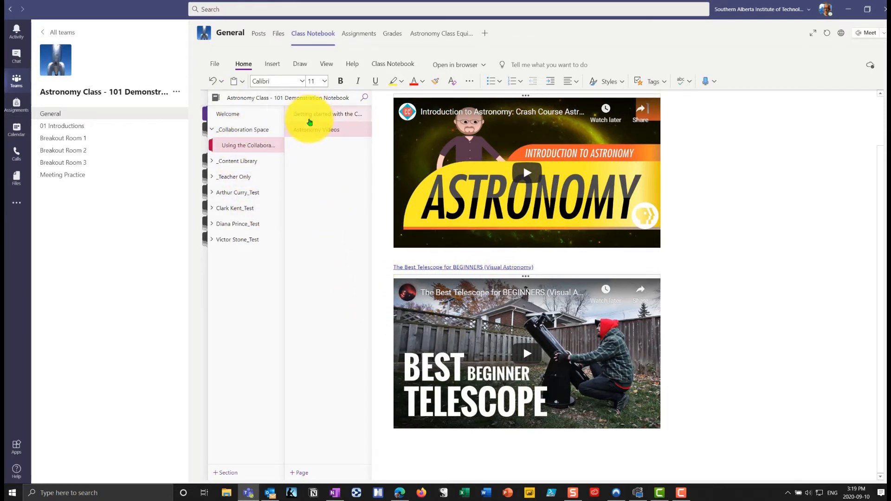
{"action": "left_click", "coordinate": [301, 474]}
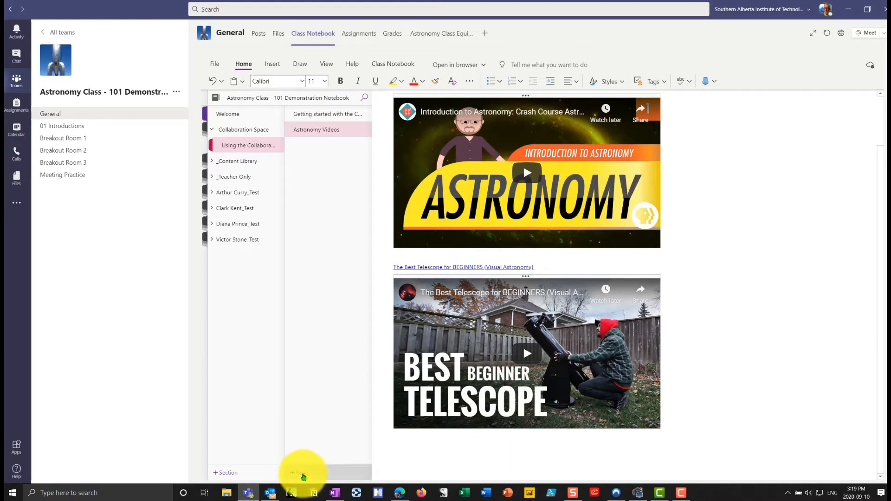
{"action": "left_click", "coordinate": [407, 105]}
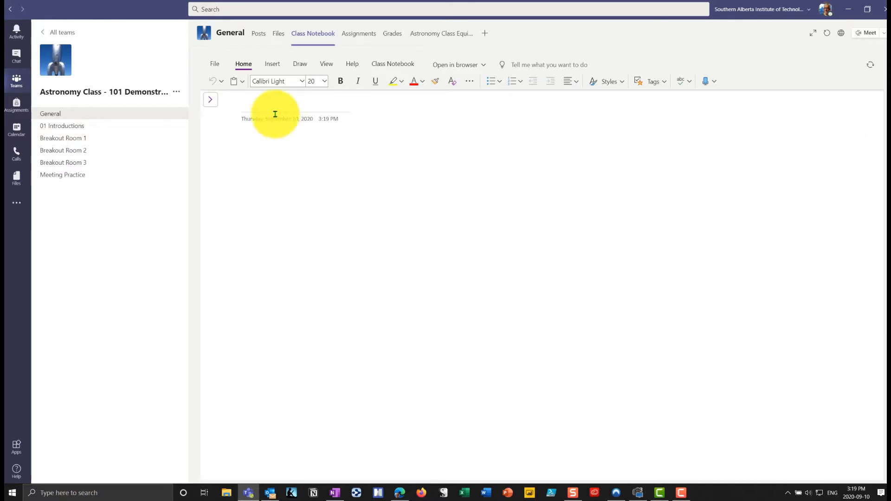
{"action": "type", "text": "As"}
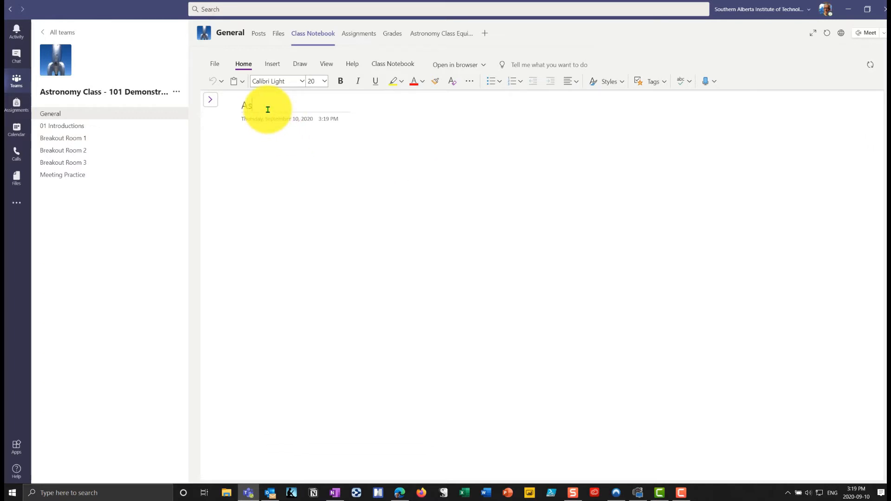
{"action": "type", "text": "tyronmy"}
{"action": "key", "text": "BackSpace"}
{"action": "key", "text": "BackSpace"}
{"action": "key", "text": "BackSpace"}
{"action": "key", "text": "BackSpace"}
{"action": "key", "text": "BackSpace"}
{"action": "key", "text": "BackSpace"}
{"action": "type", "text": "ronomy Art"}
{"action": "type", "text": "icles"}
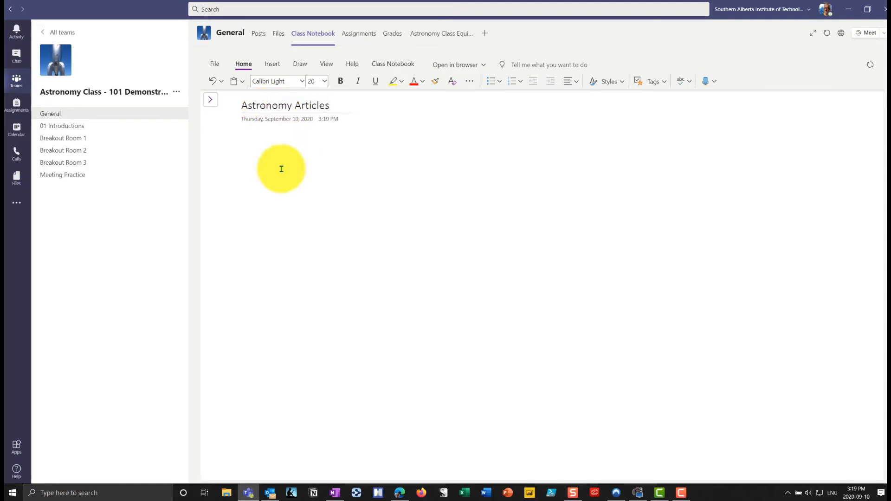
{"action": "key", "text": "Return"}
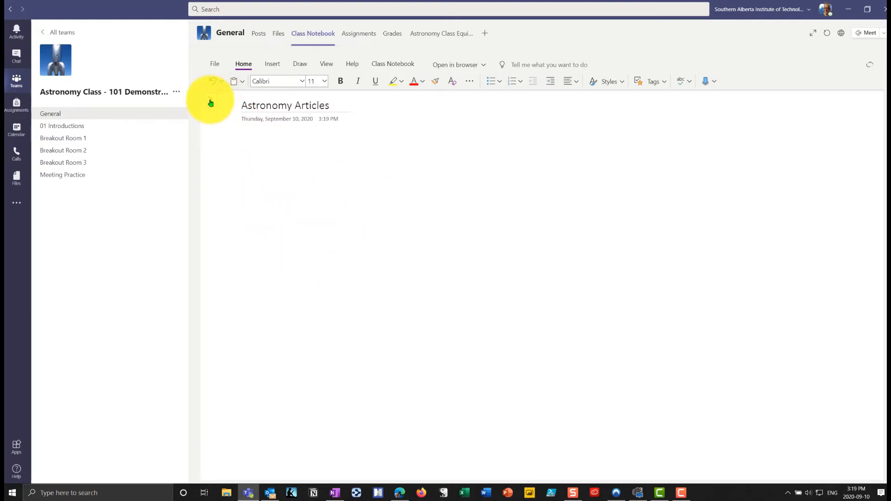
Step: View the Getting Started and Course Schedule pages in the notebook's Content Library
{"action": "left_click", "coordinate": [210, 99]}
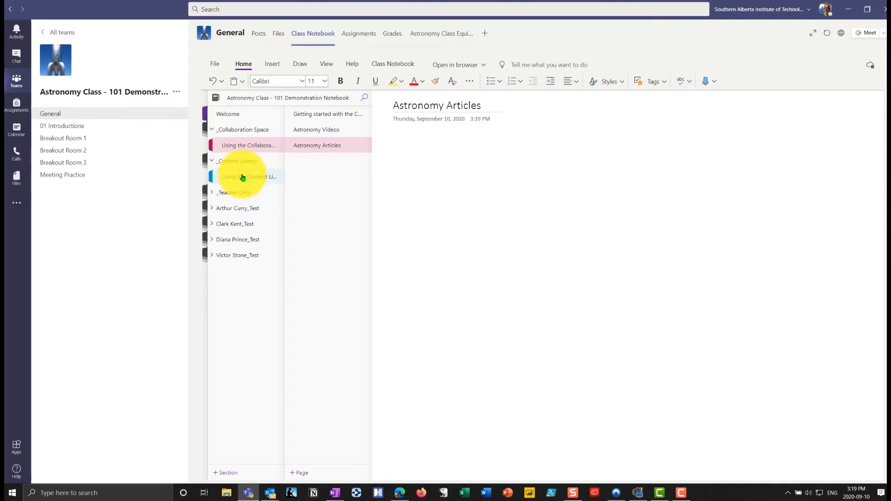
{"action": "left_click", "coordinate": [242, 177]}
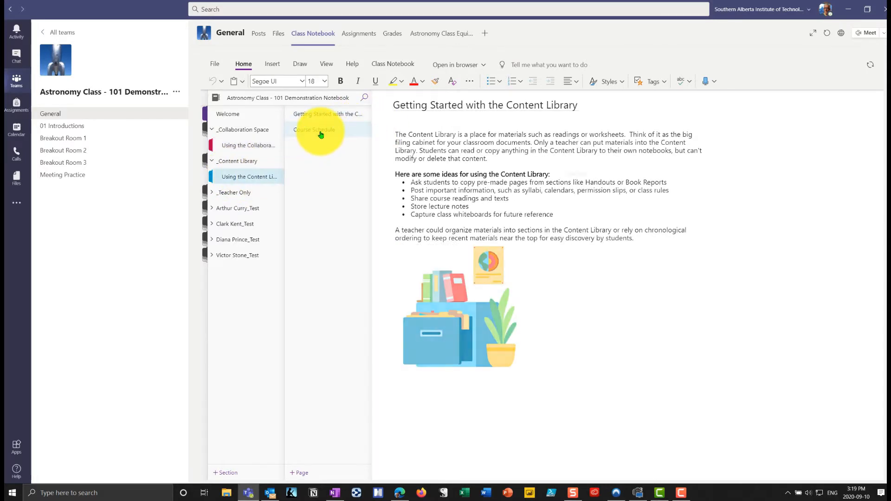
{"action": "left_click", "coordinate": [320, 132]}
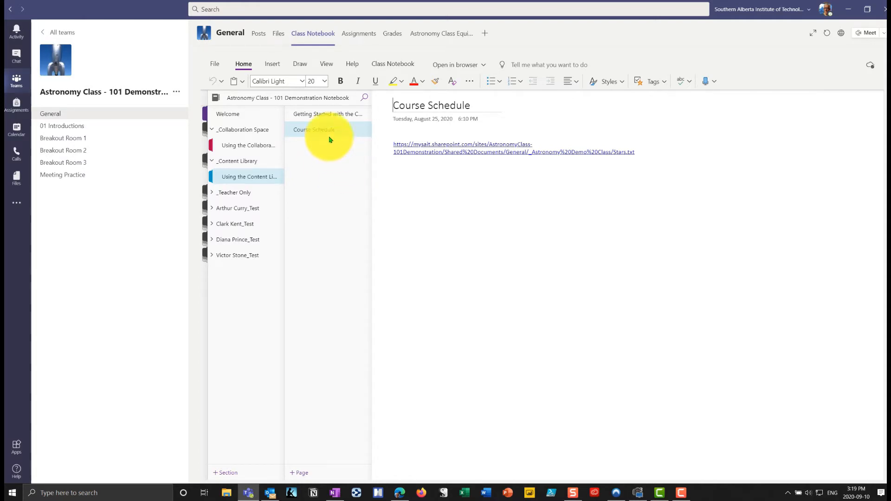
Step: Add a new page titled "Telescope Setups" to the current Content Library section
{"action": "left_click", "coordinate": [297, 473]}
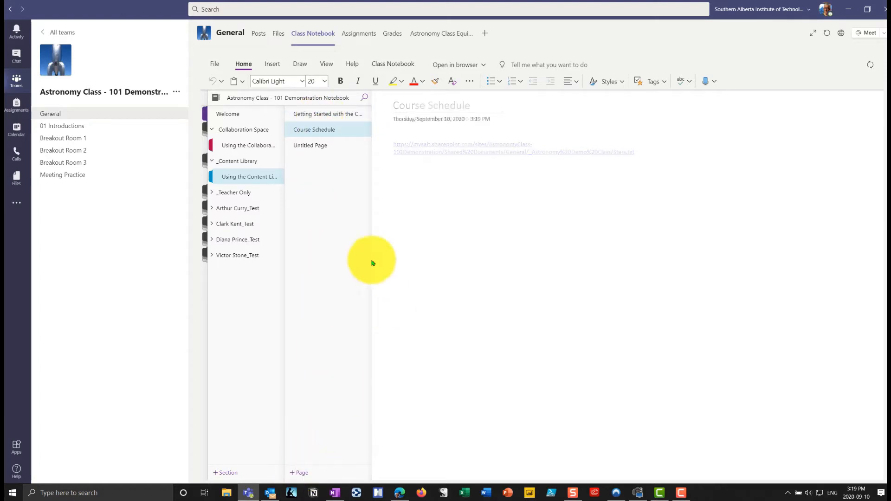
{"action": "left_click", "coordinate": [413, 102]}
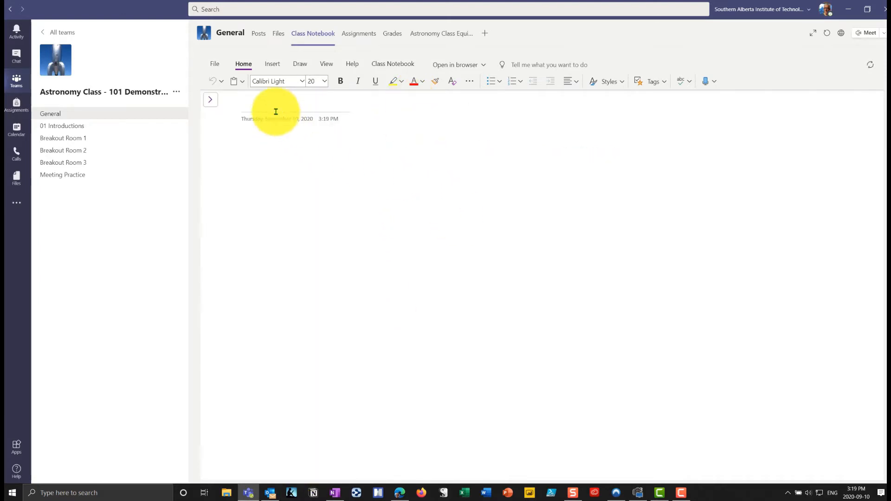
{"action": "type", "text": "Telescop"}
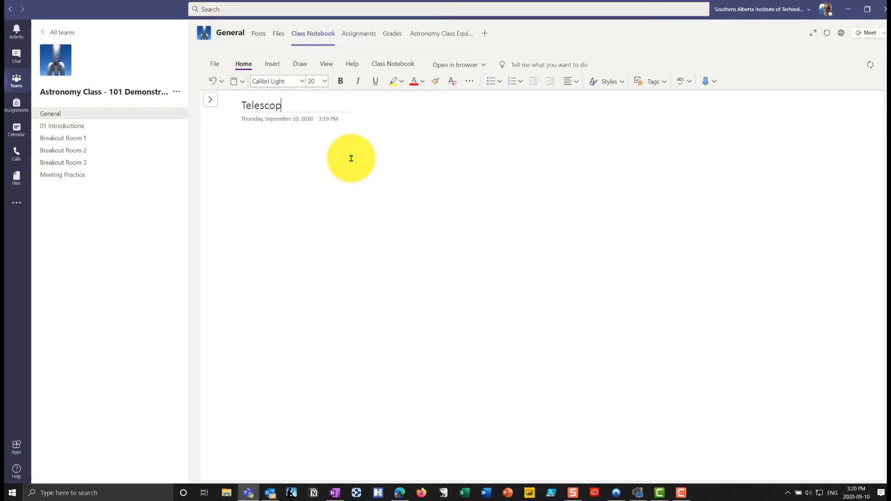
{"action": "type", "text": "e Setup"}
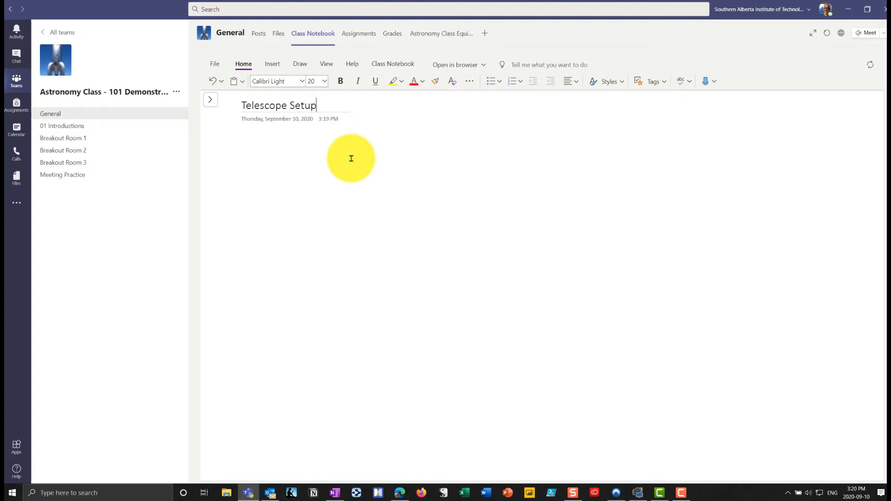
{"action": "type", "text": "s"}
{"action": "key", "text": "Return"}
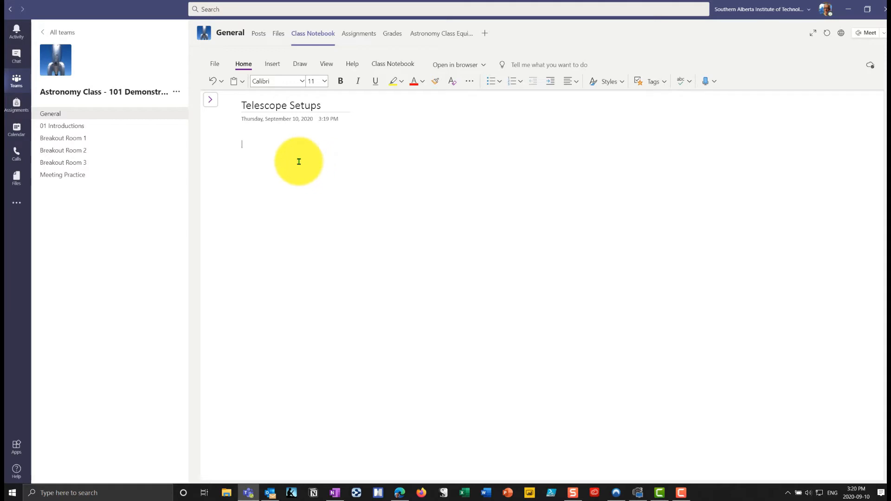
Step: Allow the notebook device access and dictate a few sentences about the dictate function into the body of the Telescope Setups page
{"action": "left_click", "coordinate": [210, 99]}
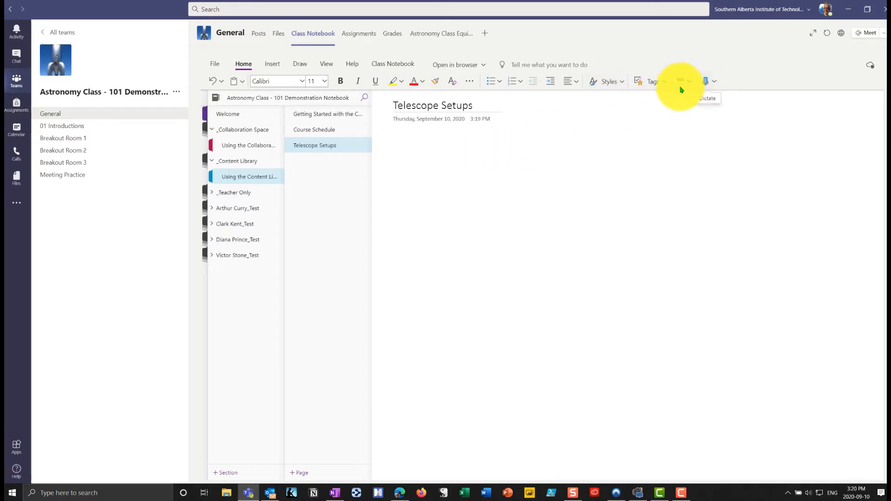
{"action": "left_click", "coordinate": [418, 137]}
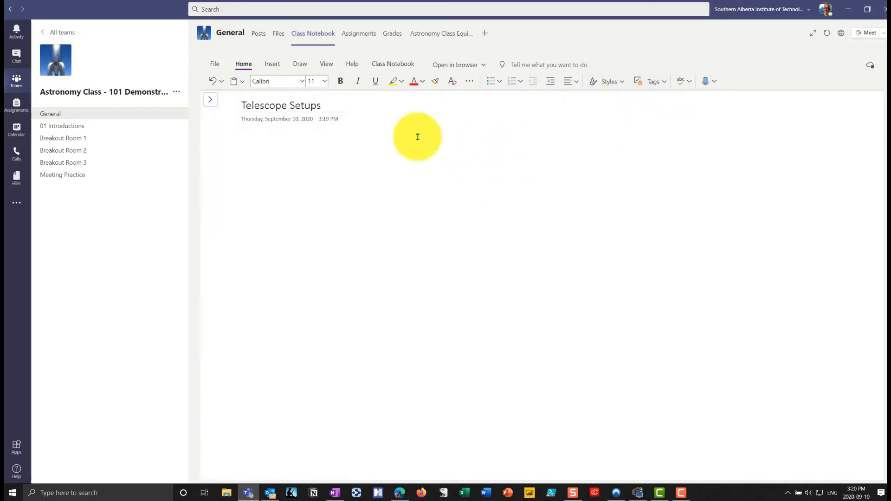
{"action": "left_click", "coordinate": [705, 81]}
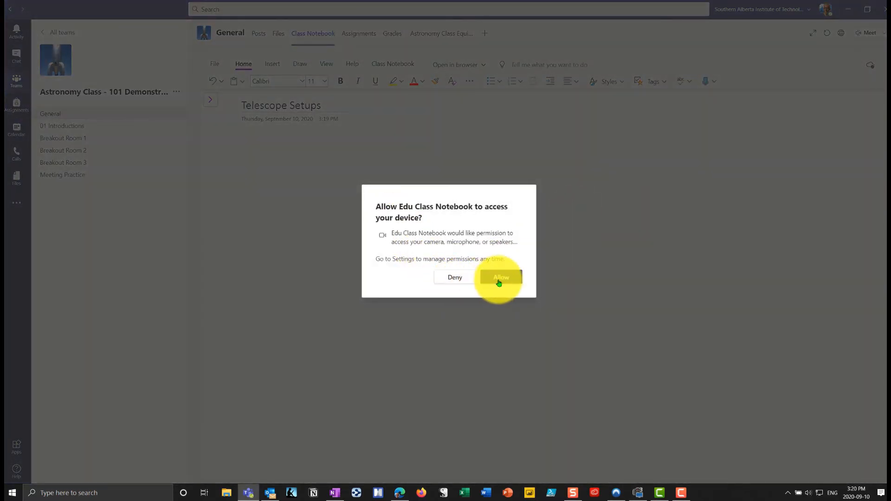
{"action": "left_click", "coordinate": [498, 278]}
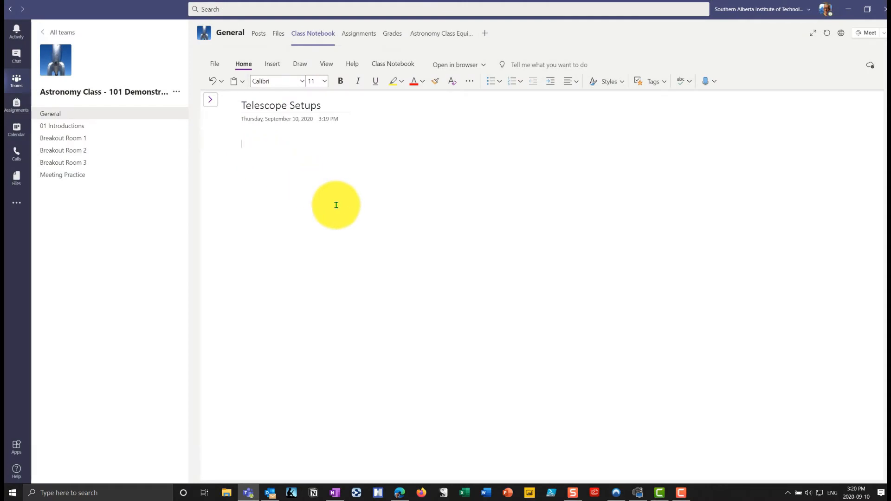
{"action": "left_click", "coordinate": [706, 82]}
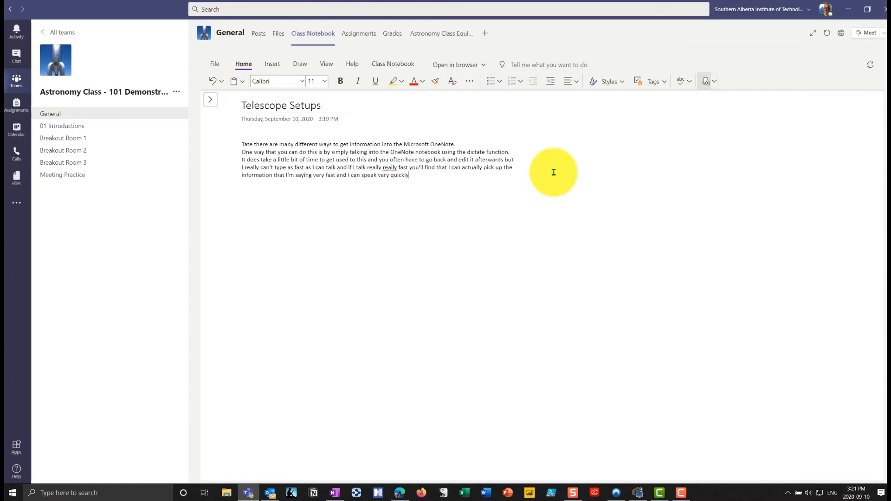
{"action": "left_click", "coordinate": [706, 81]}
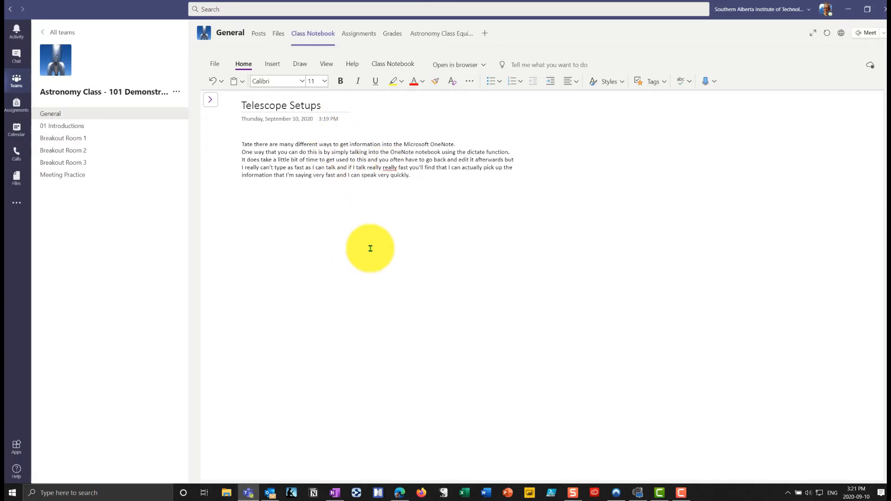
Step: Review the available dictation languages and keep English (U.S.) selected
{"action": "left_click", "coordinate": [715, 83]}
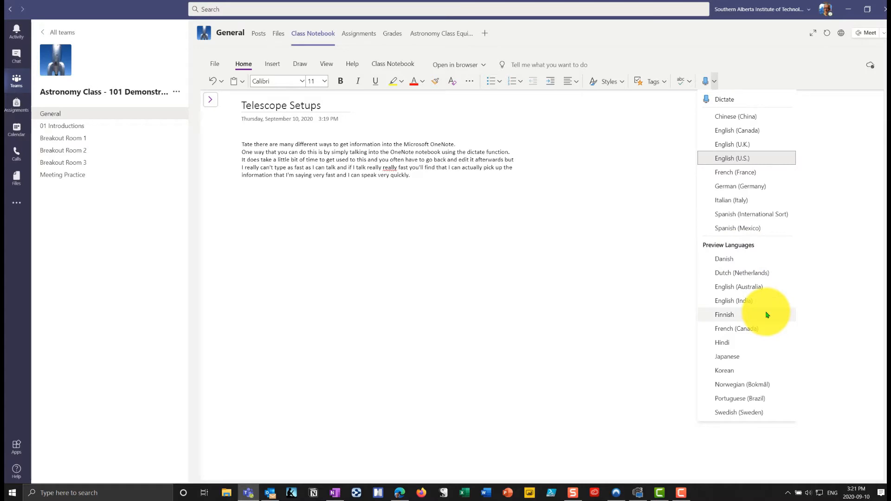
{"action": "left_click", "coordinate": [725, 159]}
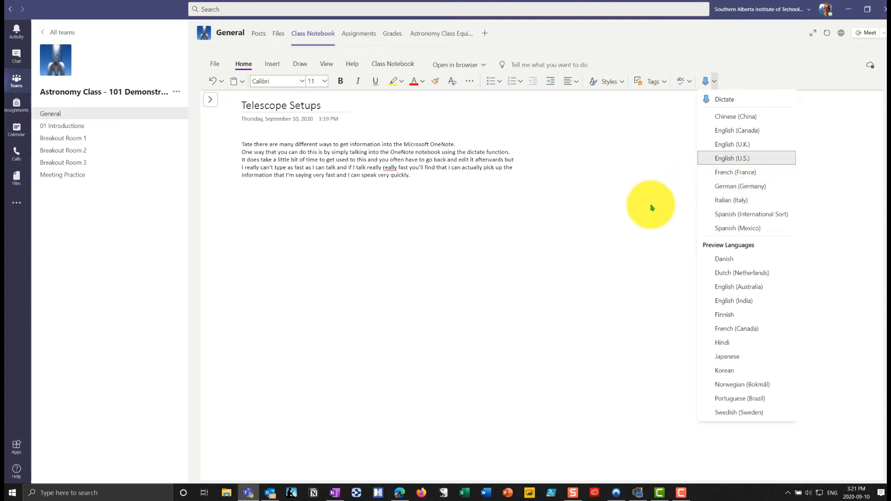
{"action": "left_click", "coordinate": [336, 224]}
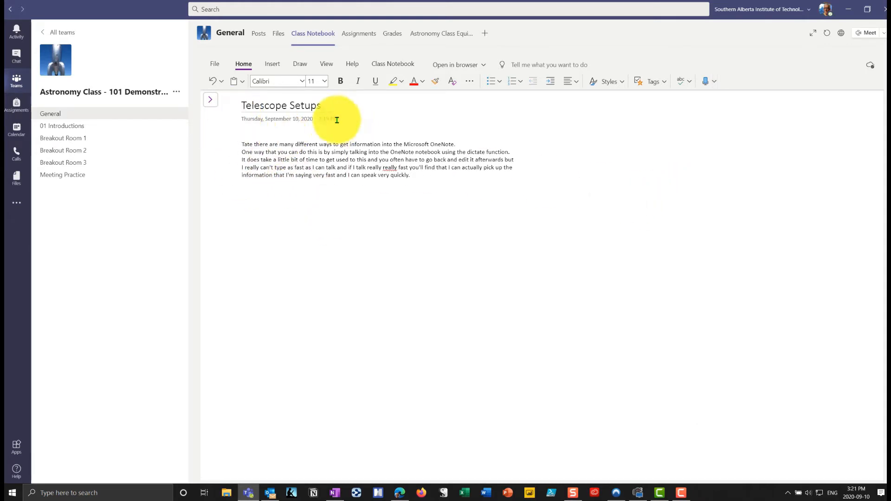
Step: Open the section inside the notebook's Teacher Only section group to view its getting started page
{"action": "left_click", "coordinate": [210, 99]}
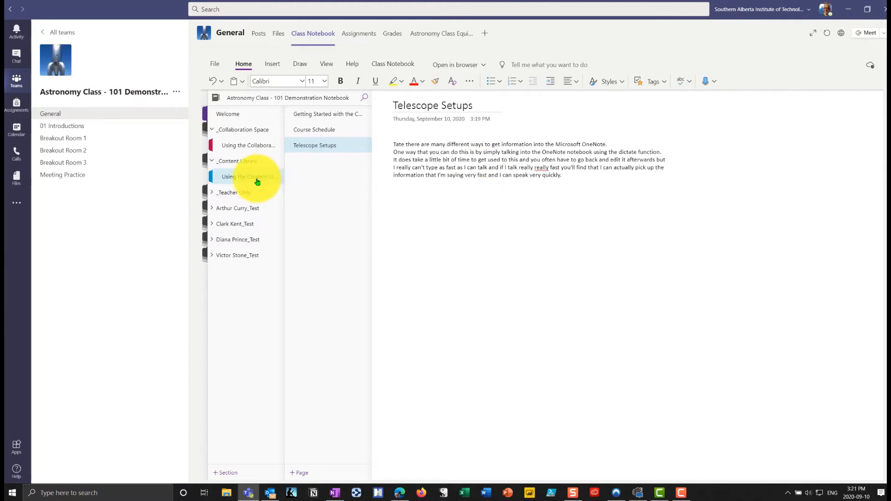
{"action": "left_click", "coordinate": [211, 193]}
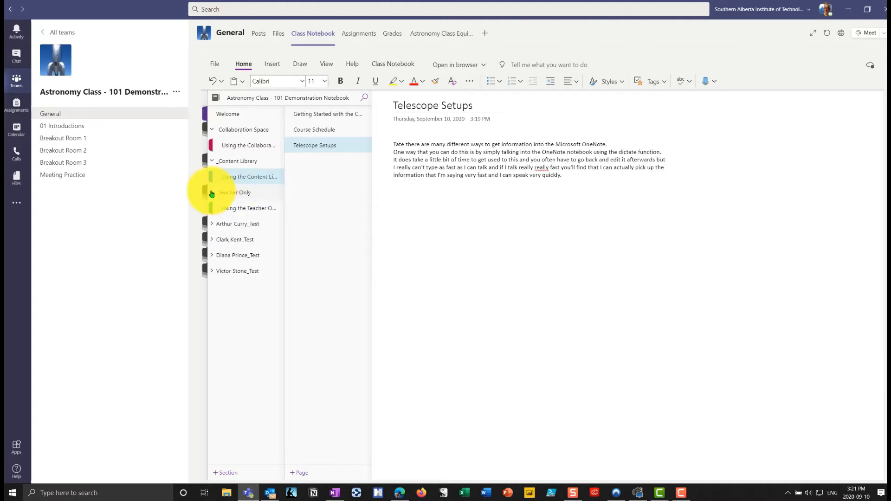
{"action": "left_click", "coordinate": [239, 208]}
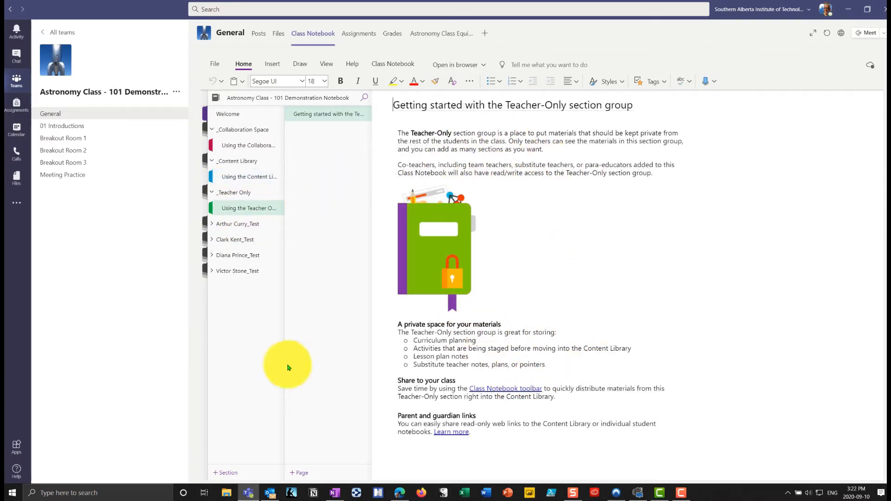
Step: Add a new page titled "Handout Number One" to the current Teacher Only section
{"action": "left_click", "coordinate": [301, 473]}
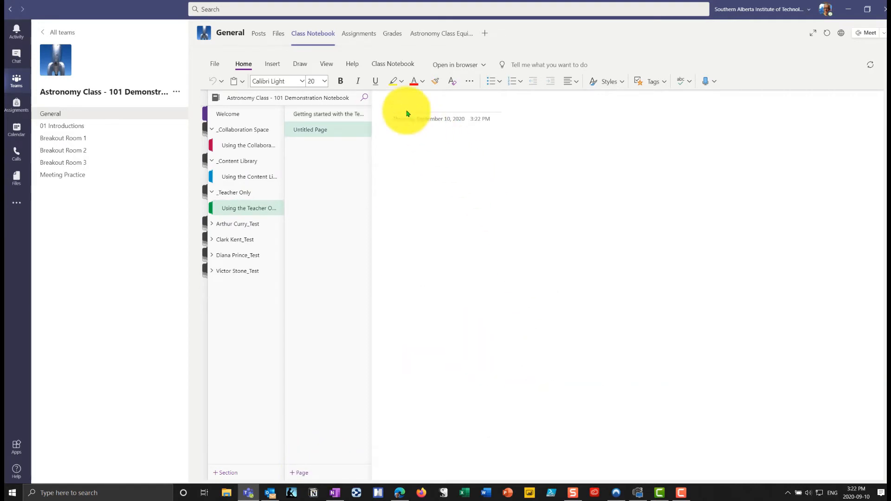
{"action": "left_click", "coordinate": [404, 106]}
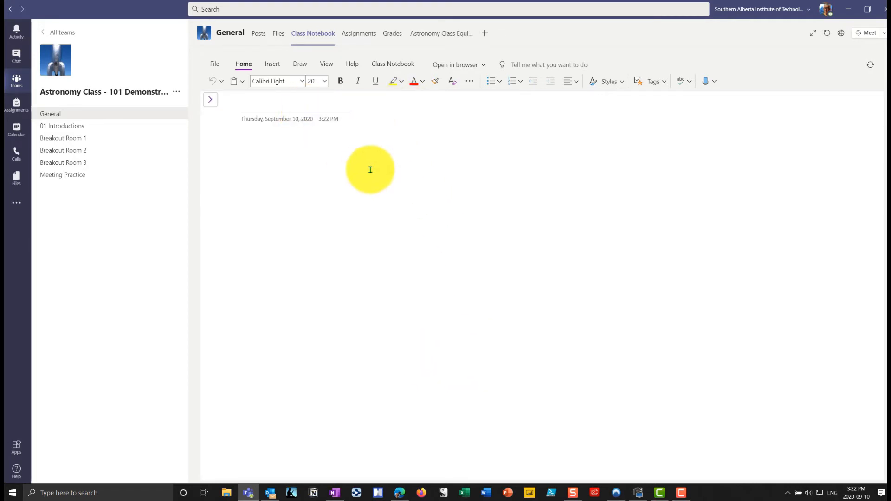
{"action": "type", "text": "Ass"}
{"action": "key", "text": "BackSpace"}
{"action": "key", "text": "BackSpace"}
{"action": "type", "text": "andout Numbe"}
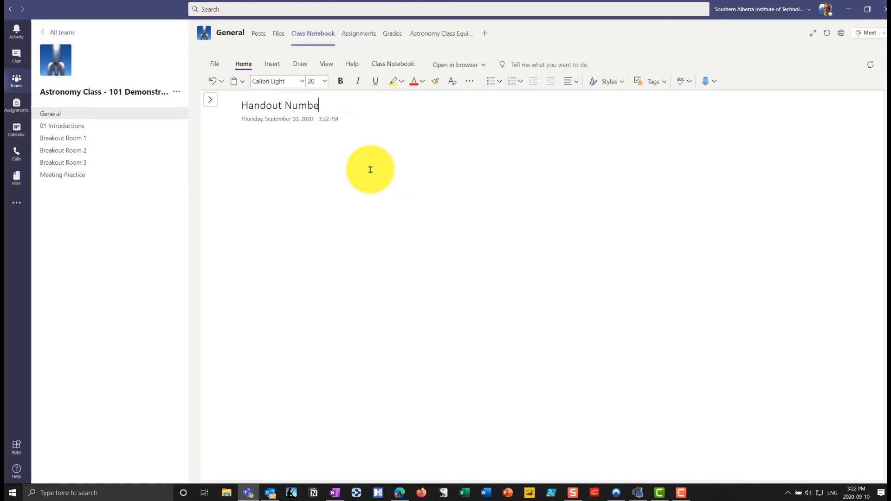
{"action": "type", "text": "r One"}
{"action": "key", "text": "Return"}
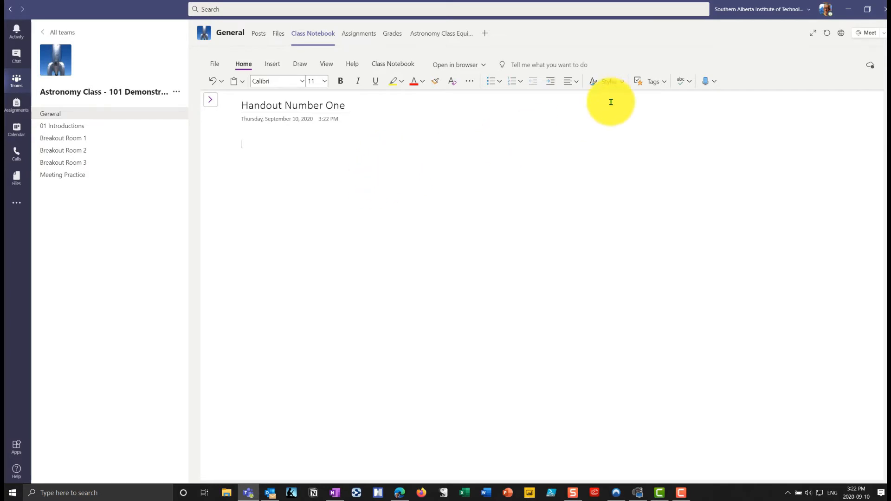
Step: Write a bold "Step One:" heading in the page body with "Do something" in regular text below it
{"action": "left_click", "coordinate": [341, 81]}
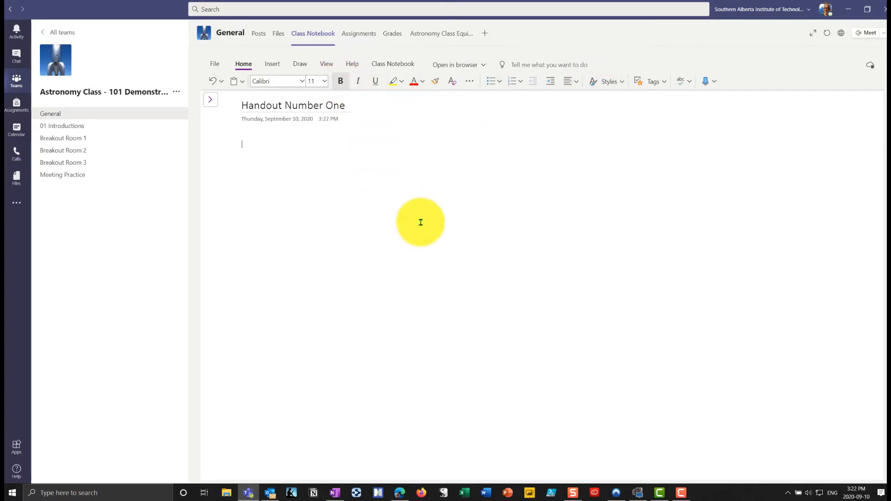
{"action": "type", "text": "Step"}
{"action": "type", "text": "omething"}
{"action": "left_click_drag", "start_coordinate": [279, 159], "coordinate": [238, 161]}
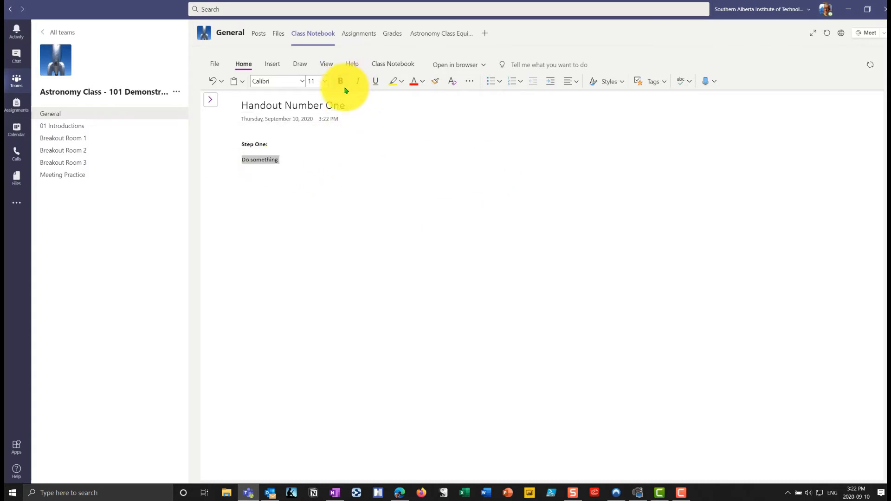
Step: Add a separate note container reading "Hello" on blank space below and to the right of the step text
{"action": "left_click", "coordinate": [331, 199]}
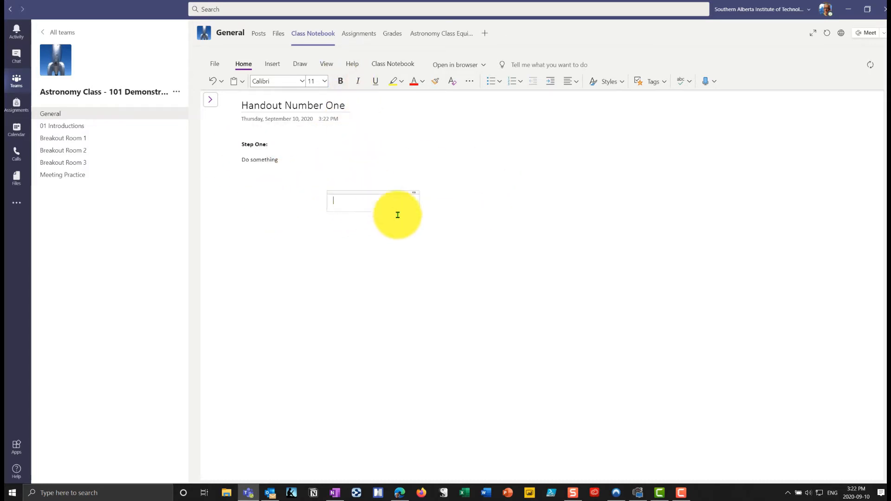
{"action": "left_click", "coordinate": [487, 146]}
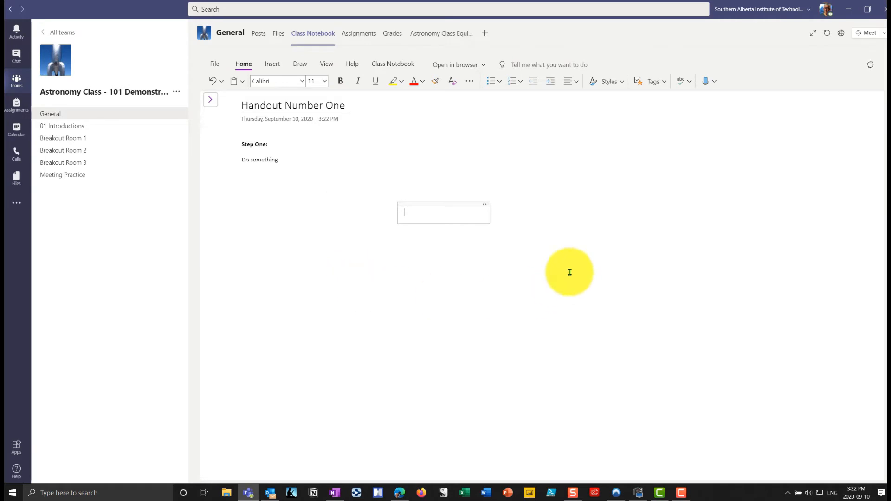
{"action": "left_click", "coordinate": [555, 205]}
{"action": "left_click", "coordinate": [407, 145]}
{"action": "left_click", "coordinate": [379, 273]}
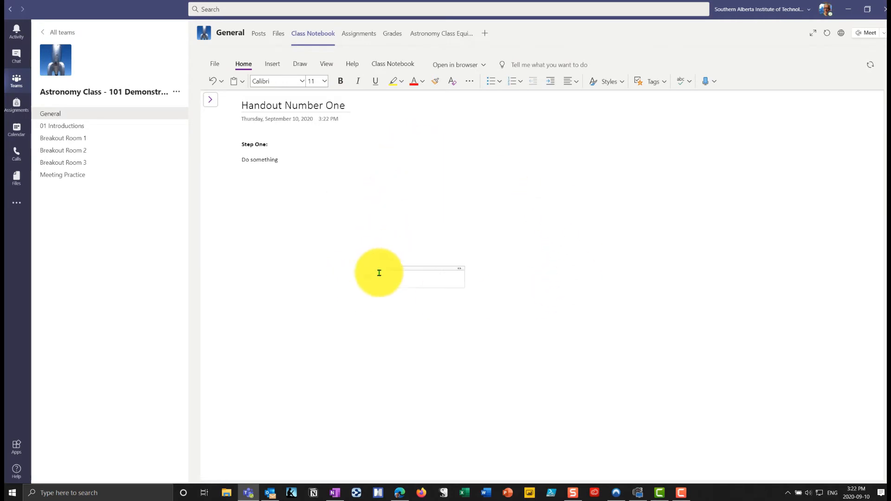
{"action": "left_click", "coordinate": [398, 201]}
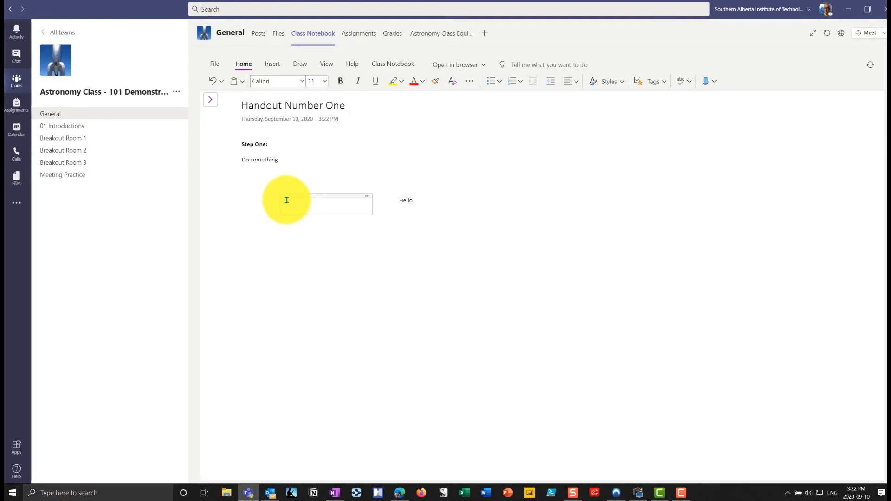
Step: Insert an audio recording in a container beside the "Hello" note and stop the recording
{"action": "left_click", "coordinate": [272, 65]}
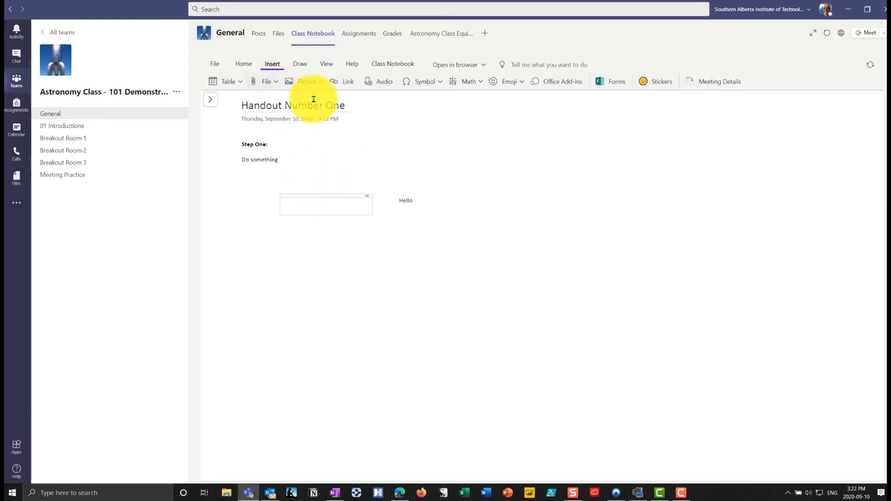
{"action": "left_click", "coordinate": [383, 82]}
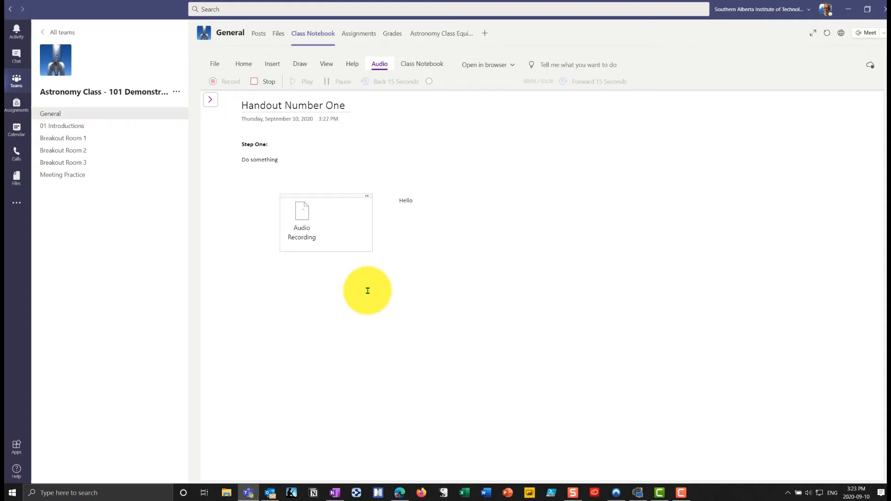
{"action": "left_click", "coordinate": [311, 239]}
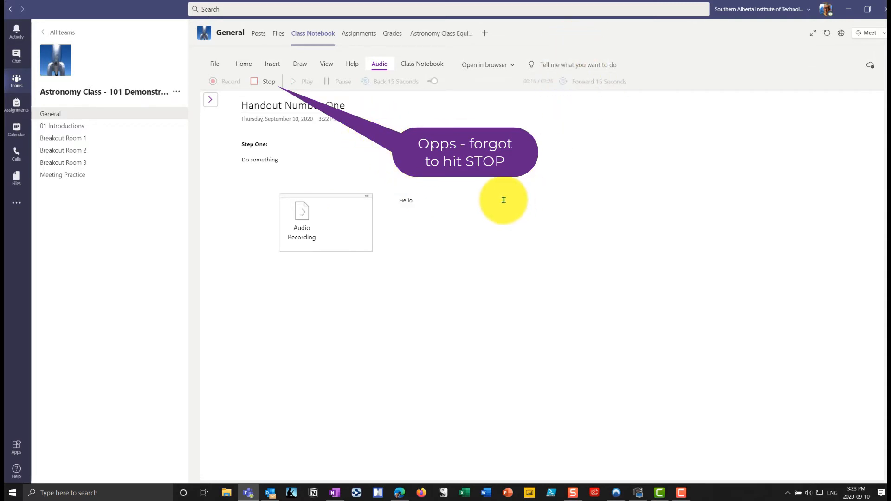
{"action": "left_click", "coordinate": [260, 83]}
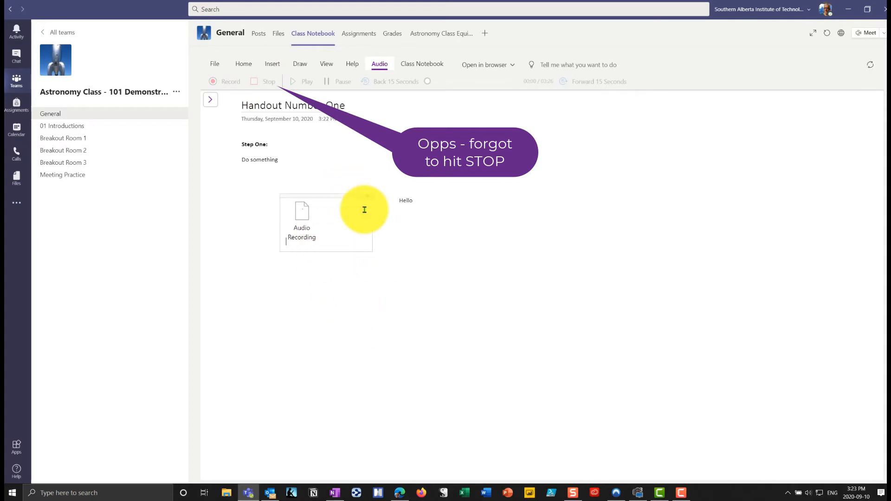
Step: Play back the inserted audio recording on the page, declining to download a copy
{"action": "left_click", "coordinate": [306, 219]}
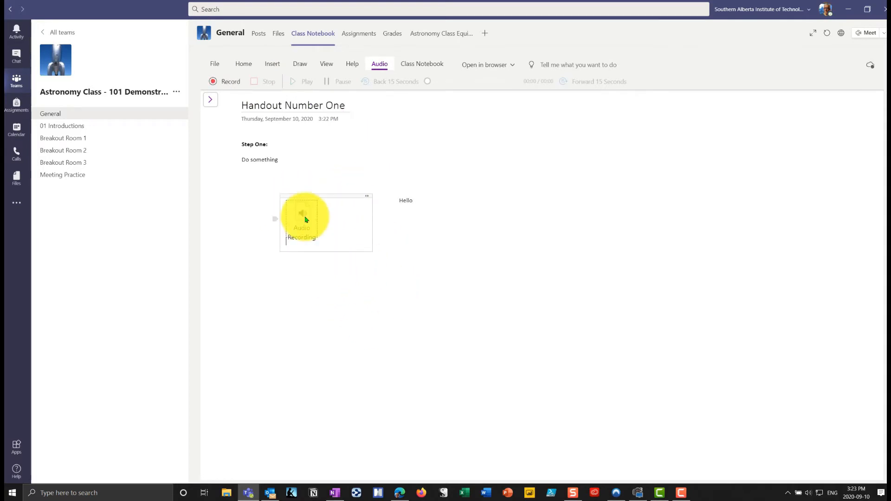
{"action": "double_click", "coordinate": [303, 218]}
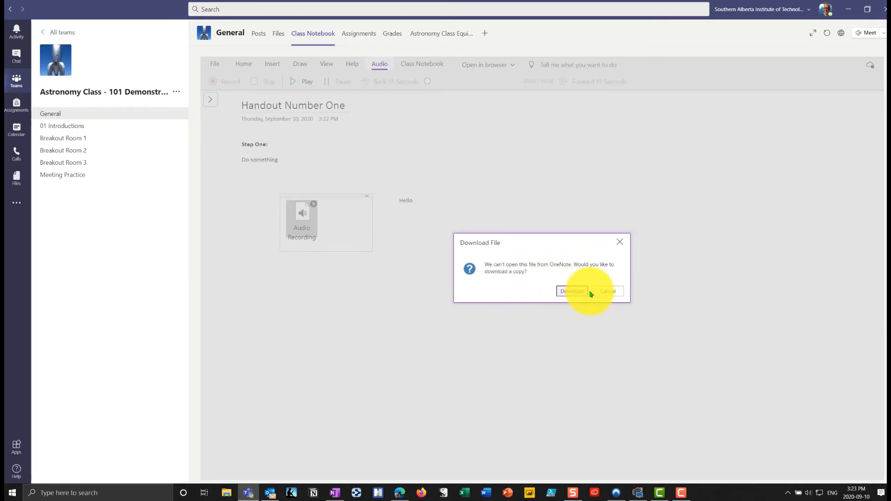
{"action": "left_click", "coordinate": [607, 291]}
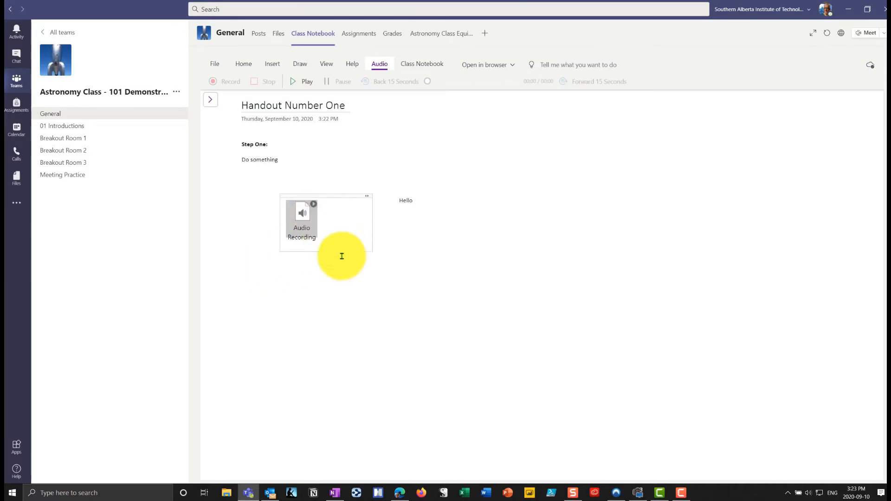
{"action": "left_click", "coordinate": [314, 210]}
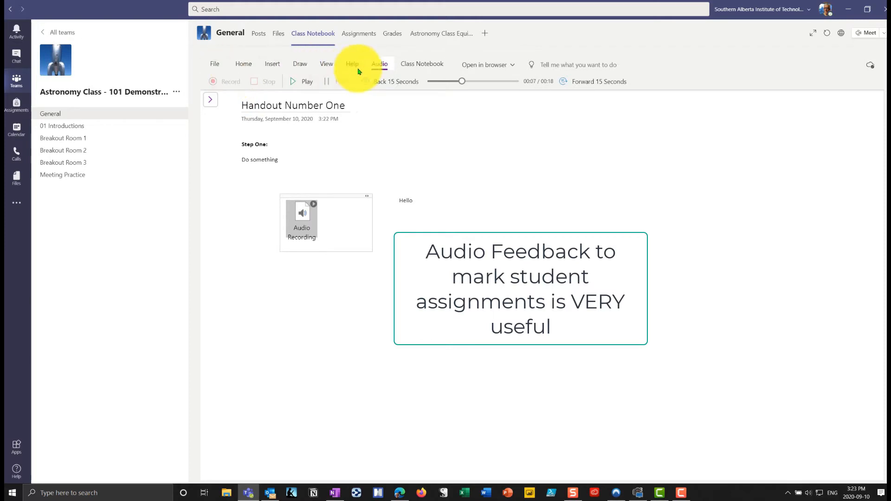
Step: Draw a freehand wavy line in blue ink below the audio recording
{"action": "left_click", "coordinate": [298, 65]}
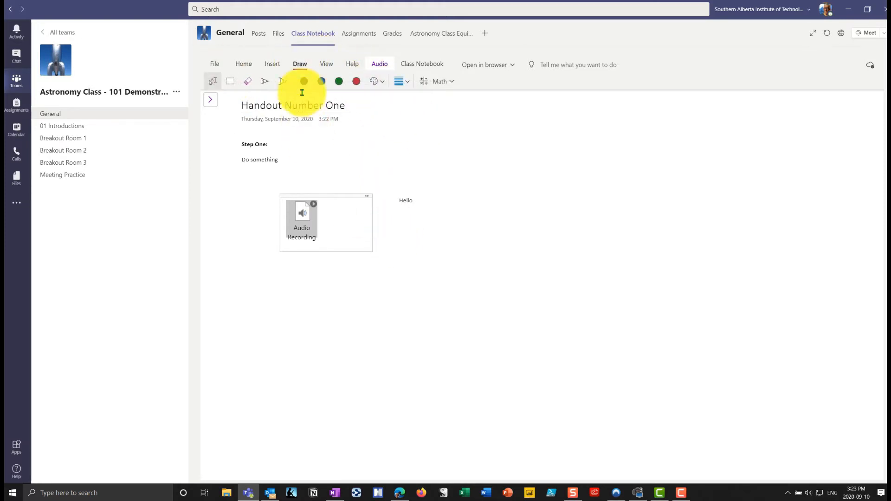
{"action": "left_click", "coordinate": [321, 81]}
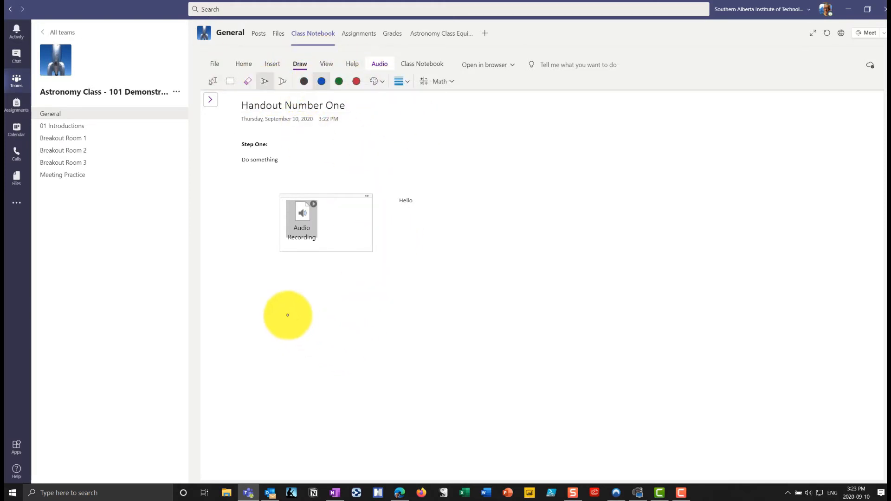
{"action": "mouse_move", "coordinate": [288, 314]}
{"action": "left_mouse_down"}
{"action": "mouse_move", "coordinate": [379, 300]}
{"action": "mouse_move", "coordinate": [440, 254]}
{"action": "left_mouse_up"}
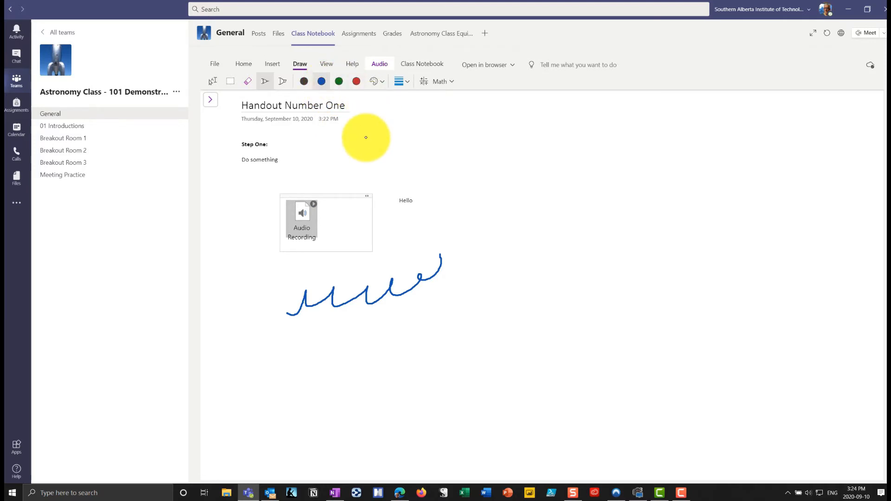
Step: Add a page titled "Handout Number 2" to the Teacher Only section and start a note container below its title
{"action": "left_click", "coordinate": [213, 102]}
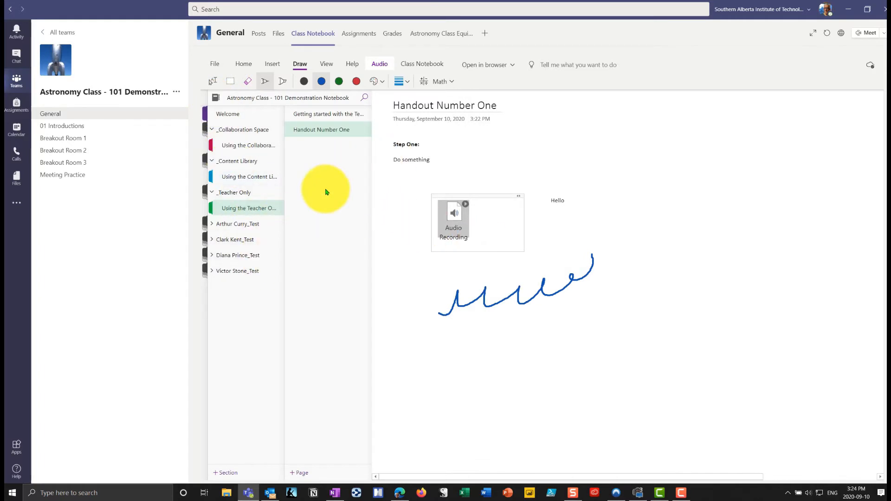
{"action": "left_click", "coordinate": [300, 472]}
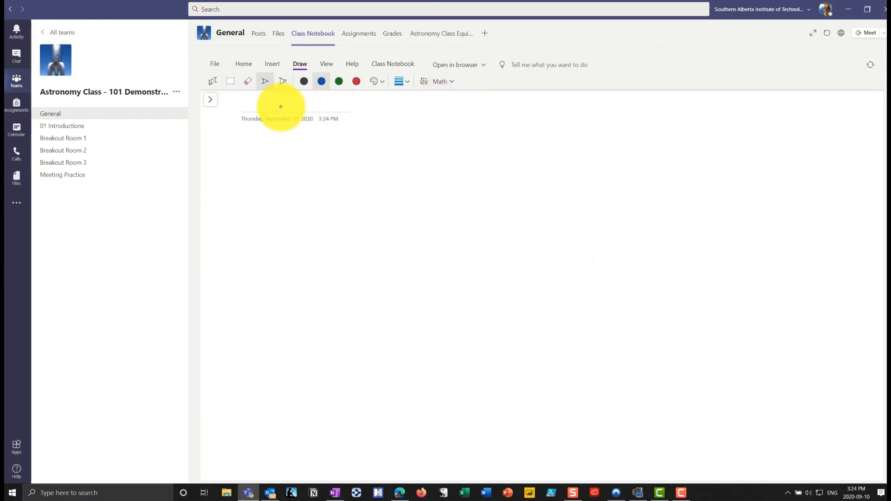
{"action": "left_click", "coordinate": [281, 107]}
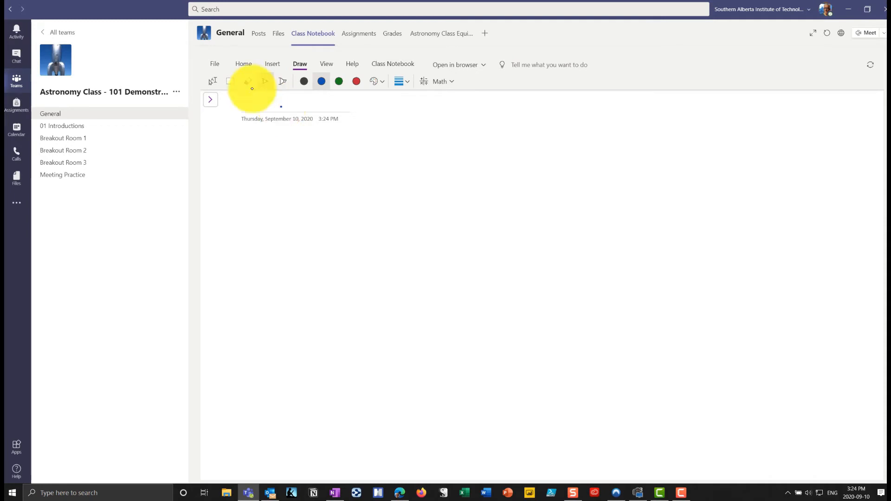
{"action": "left_click", "coordinate": [271, 65]}
{"action": "left_click", "coordinate": [241, 65]}
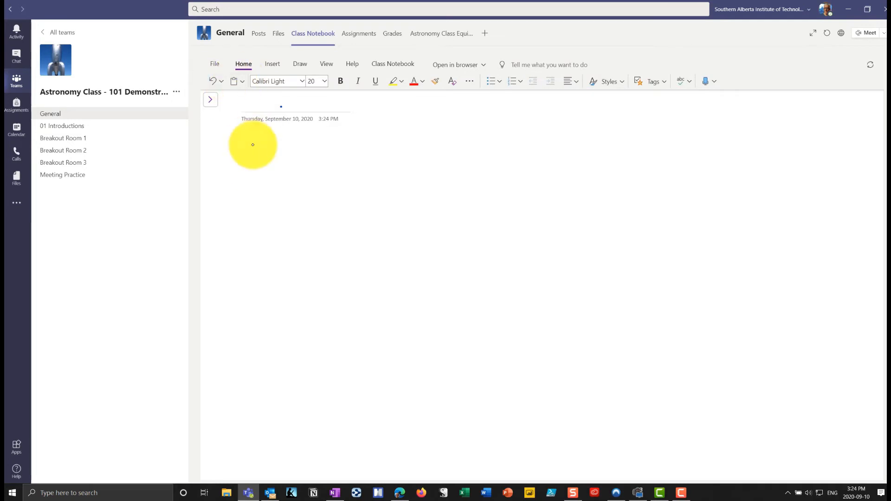
{"action": "left_click", "coordinate": [260, 97]}
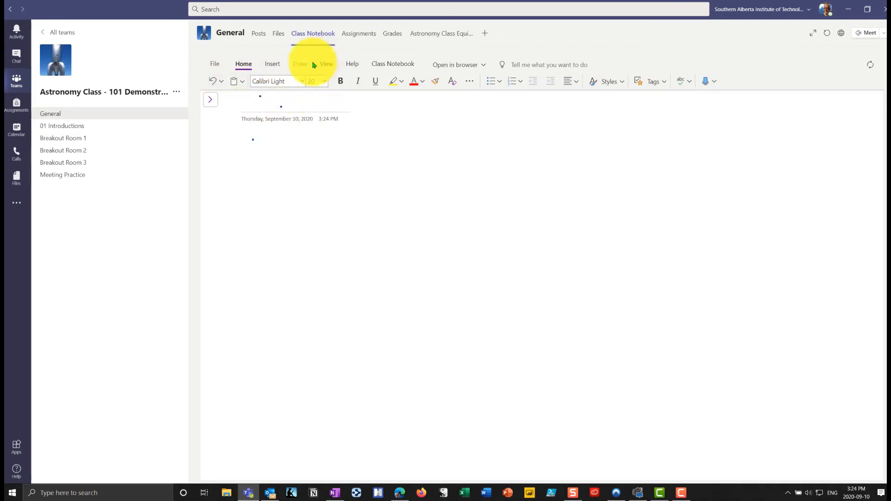
{"action": "left_click", "coordinate": [341, 82]}
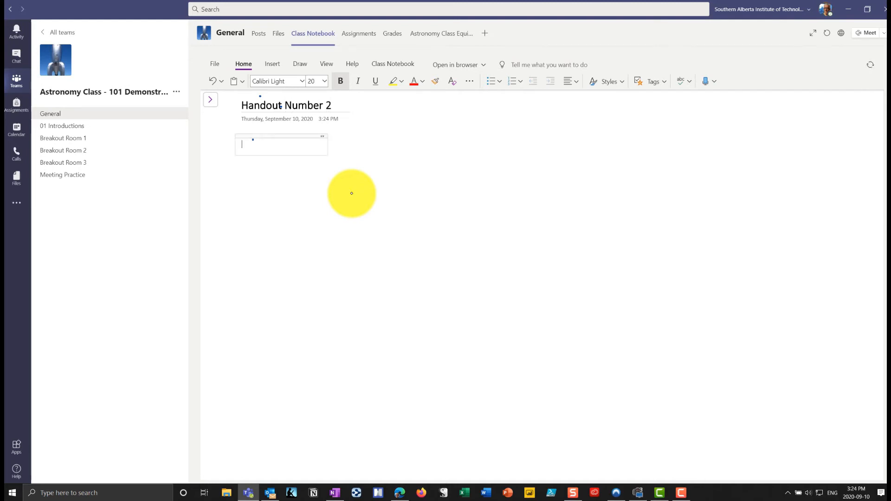
{"action": "left_click", "coordinate": [272, 64]}
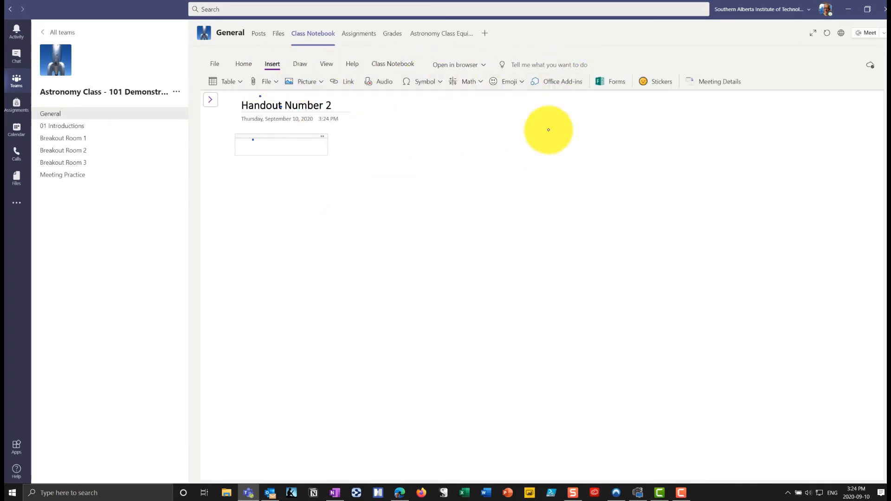
Step: Expand the first student's section group in the notebook navigation, and open the Handout Number One page
{"action": "left_click", "coordinate": [210, 100]}
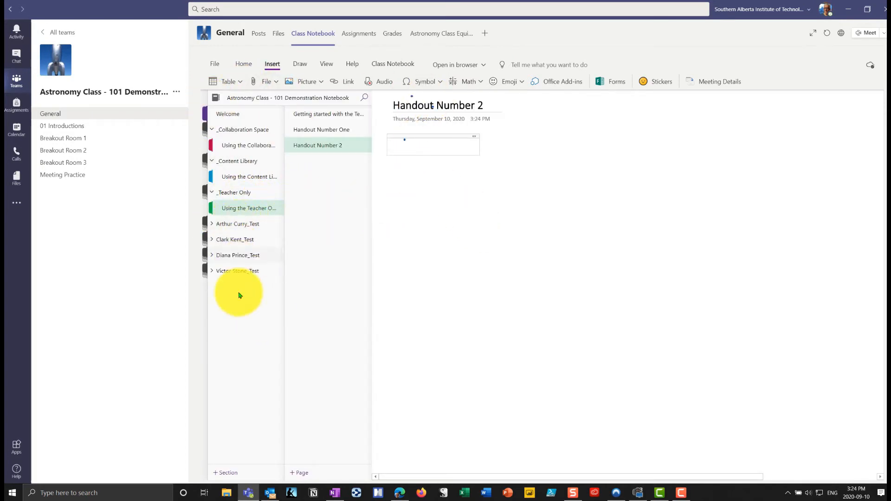
{"action": "left_click", "coordinate": [212, 227]}
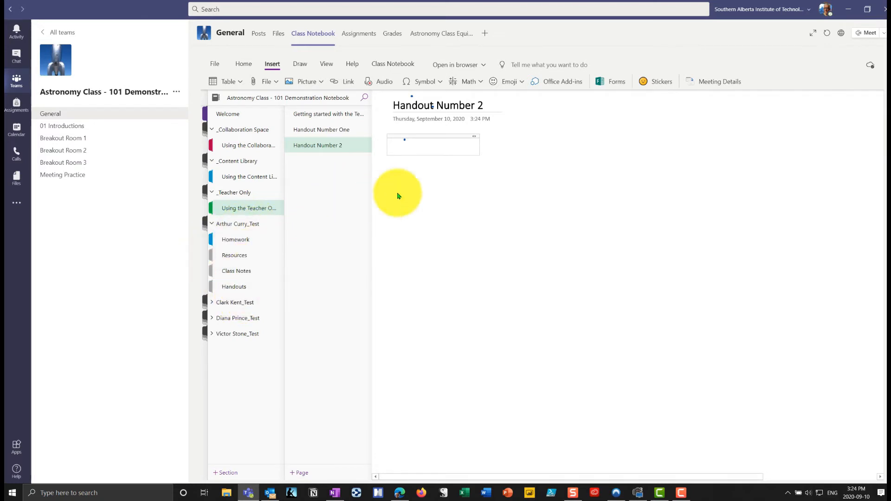
{"action": "left_click", "coordinate": [333, 129]}
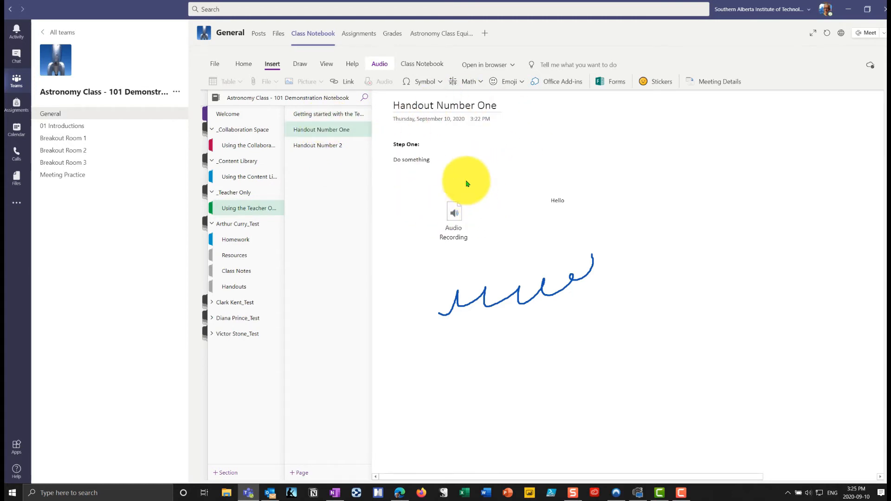
Step: Distribute a new section named "Telescope Maint" to every student's notebook
{"action": "left_click", "coordinate": [428, 66]}
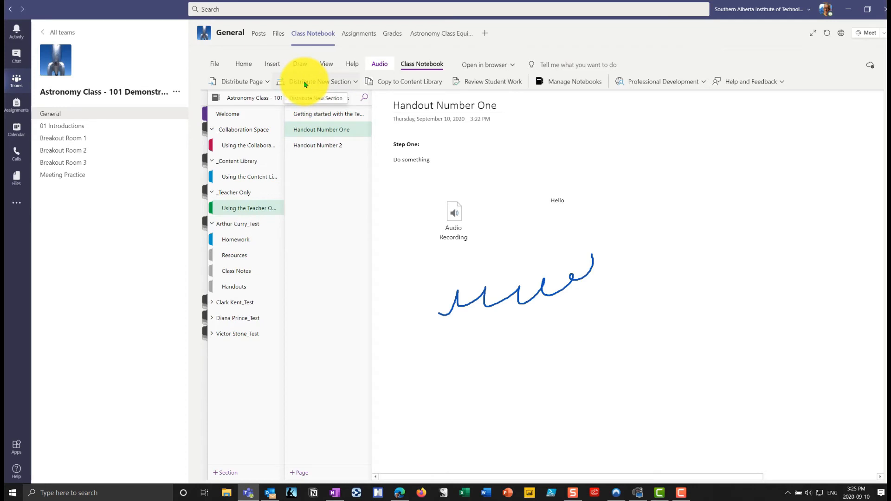
{"action": "left_click", "coordinate": [356, 82]}
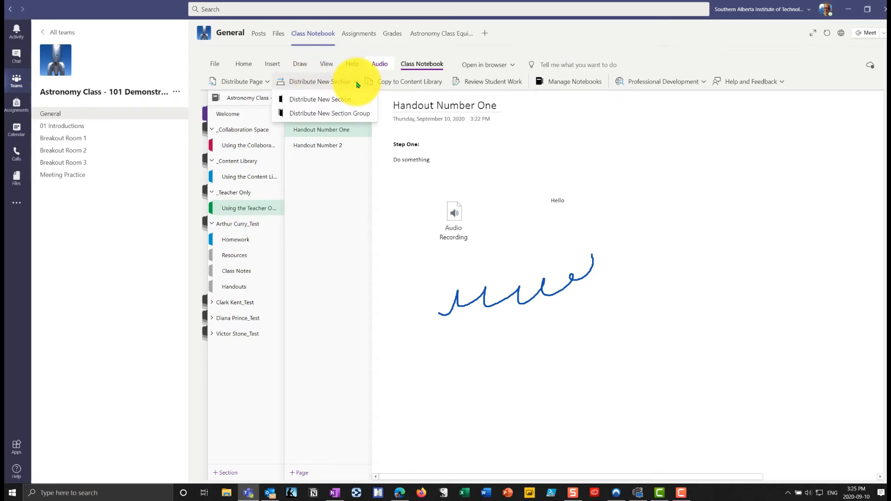
{"action": "left_click", "coordinate": [330, 100]}
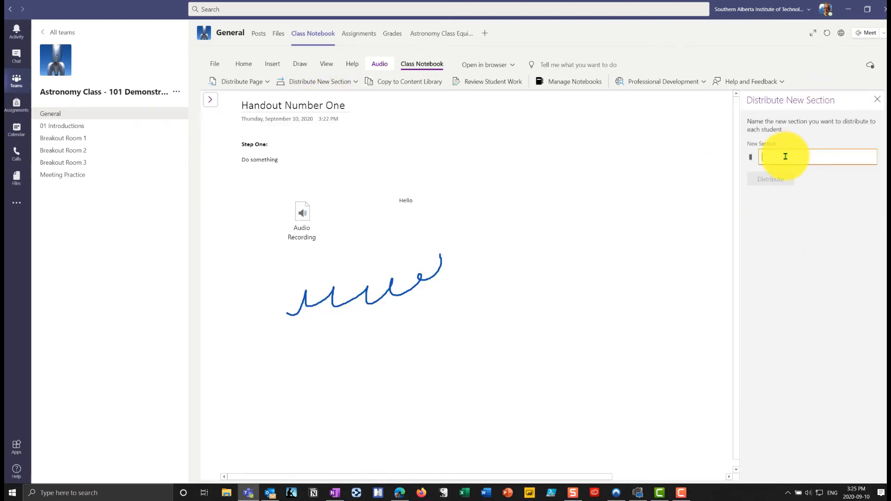
{"action": "type", "text": "Telescope Maint"}
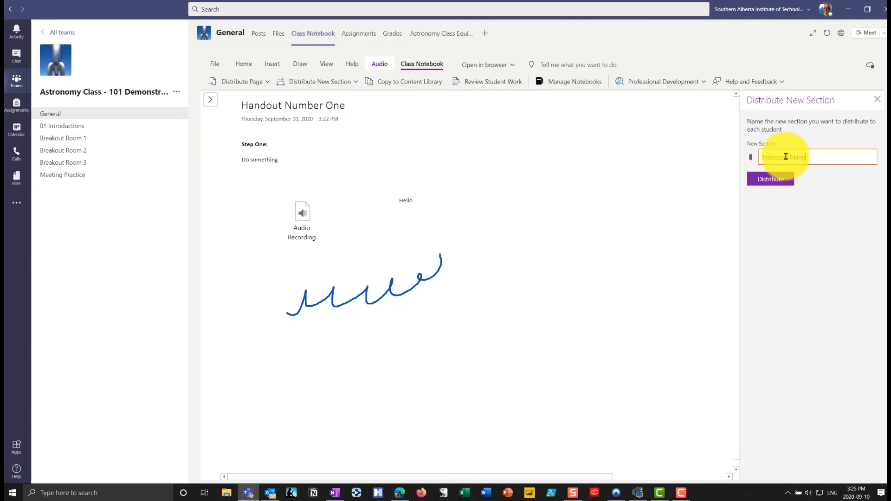
{"action": "left_click", "coordinate": [771, 179]}
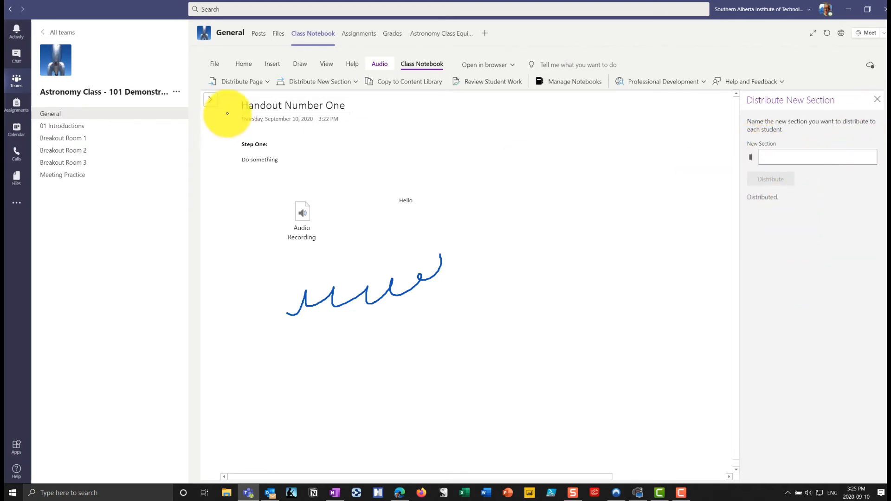
Step: Expand each student's section group in the notebook navigation and check it for the Telescope Maint section
{"action": "left_click", "coordinate": [211, 103]}
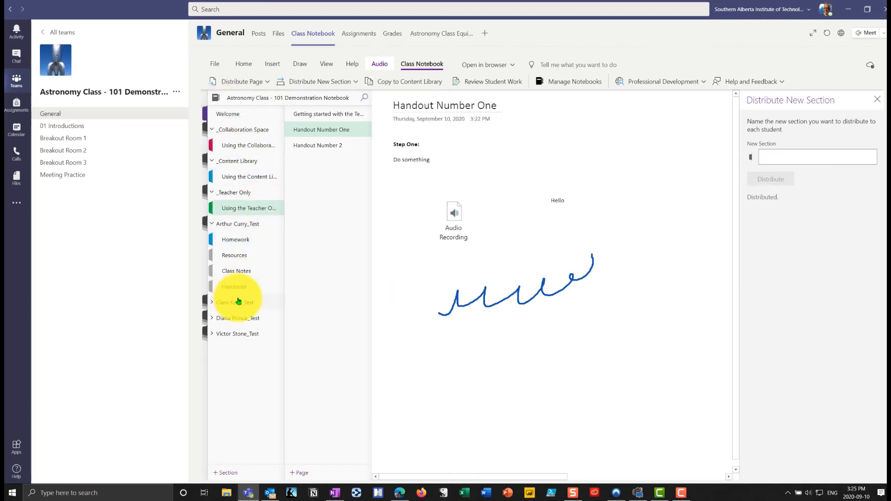
{"action": "left_click", "coordinate": [213, 224]}
{"action": "left_click", "coordinate": [213, 223]}
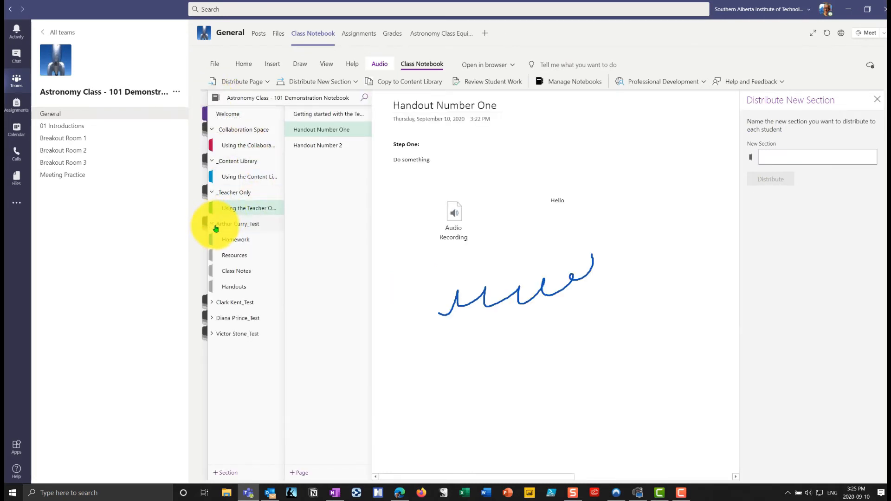
{"action": "left_click", "coordinate": [218, 303]}
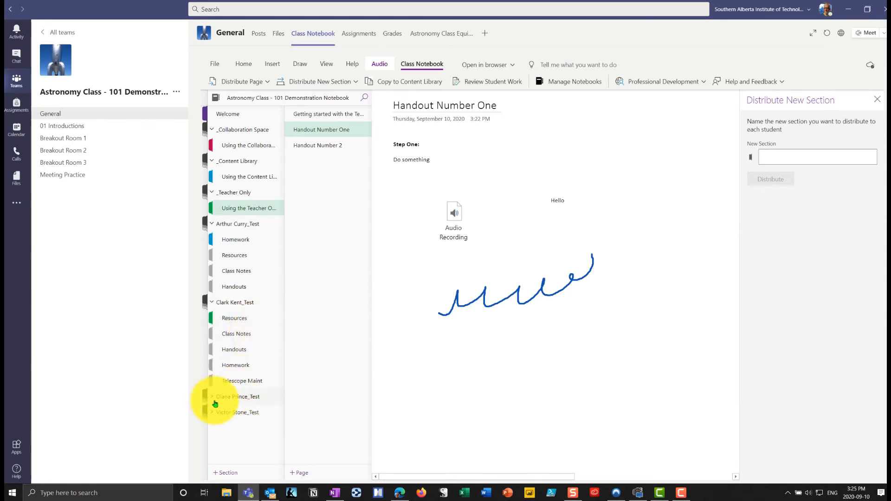
{"action": "left_click", "coordinate": [212, 398]}
{"action": "scroll", "coordinate": [258, 408], "scroll_direction": "down", "scroll_amount": 1}
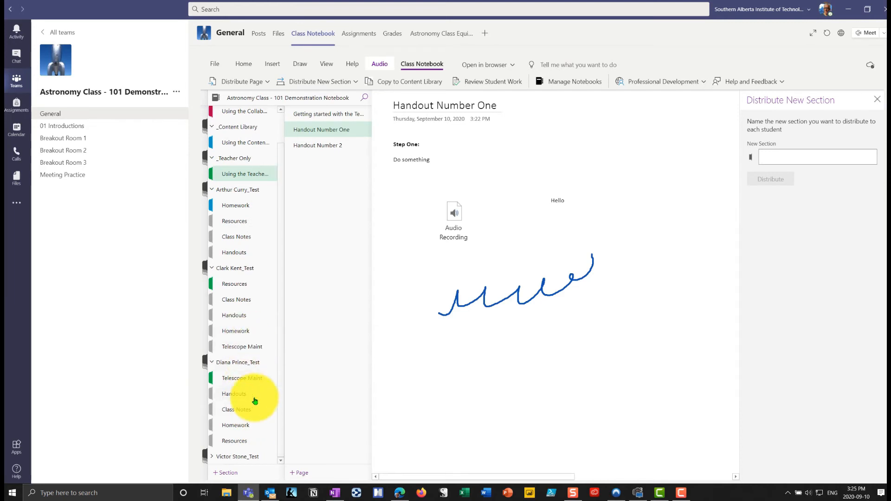
{"action": "left_click", "coordinate": [212, 190]}
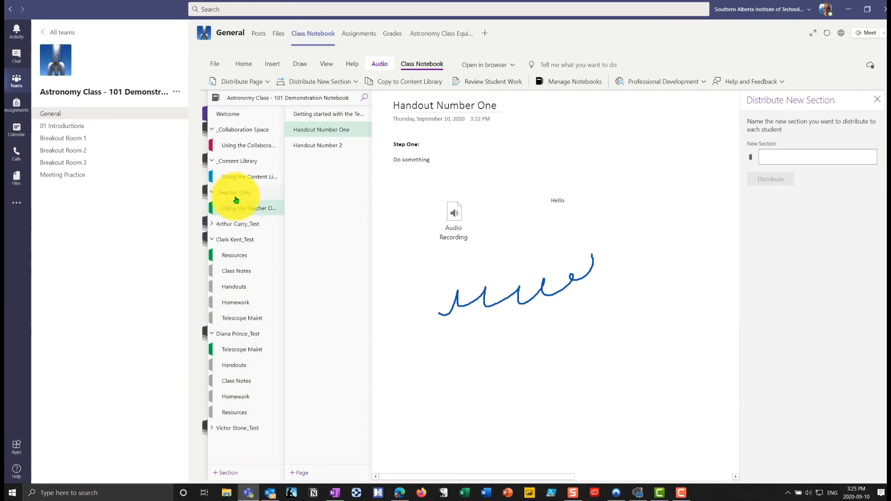
{"action": "left_click", "coordinate": [228, 224]}
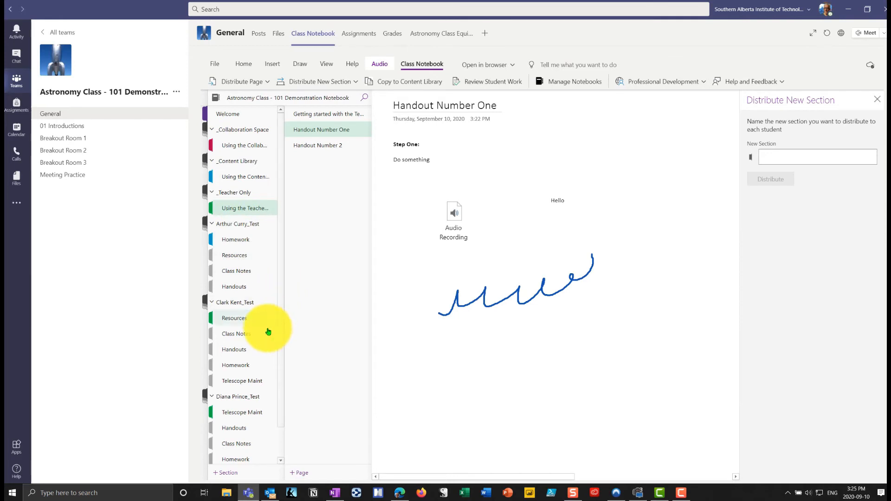
{"action": "scroll", "coordinate": [262, 362], "scroll_direction": "down", "scroll_amount": 1}
{"action": "left_click", "coordinate": [216, 457]}
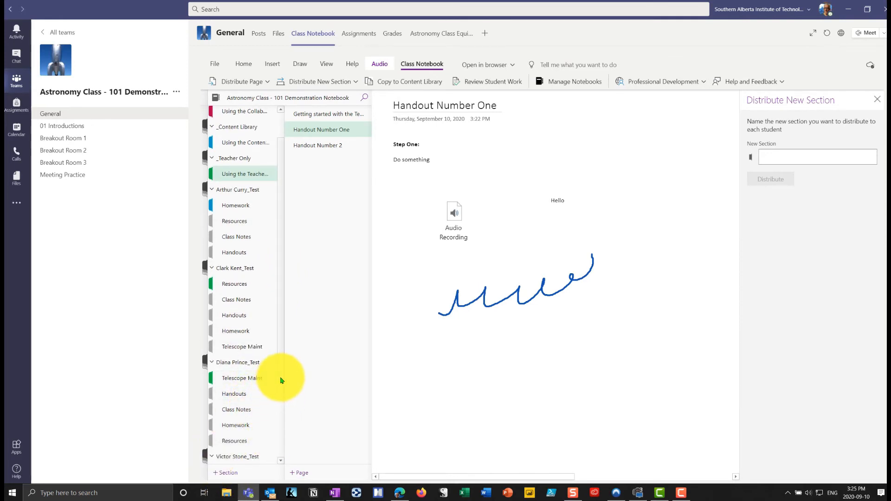
{"action": "scroll", "coordinate": [279, 413], "scroll_direction": "down", "scroll_amount": 2}
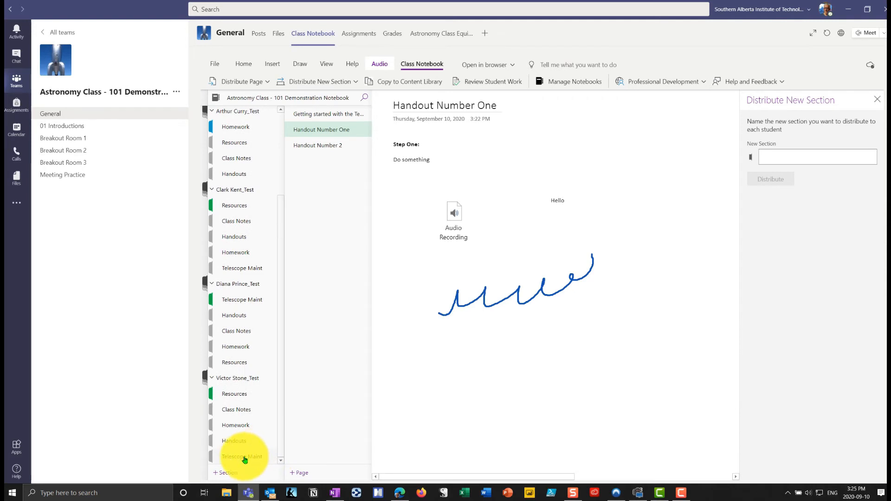
Step: Collapse all four student section groups and close the Distribute New Section pane
{"action": "left_click", "coordinate": [211, 112]}
{"action": "left_click", "coordinate": [213, 188]}
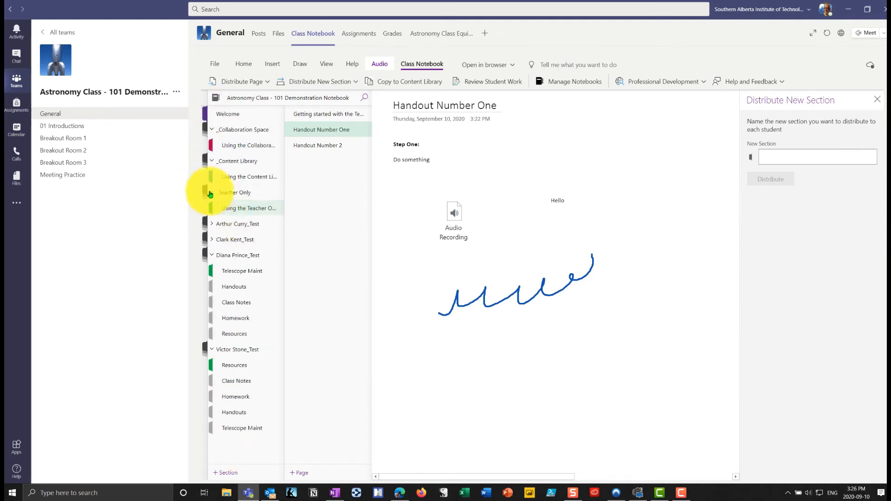
{"action": "left_click", "coordinate": [213, 256]}
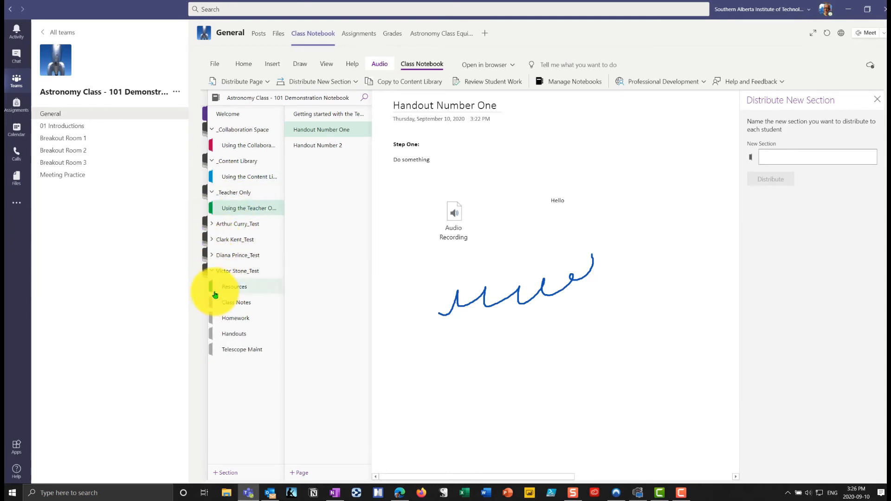
{"action": "left_click", "coordinate": [212, 271]}
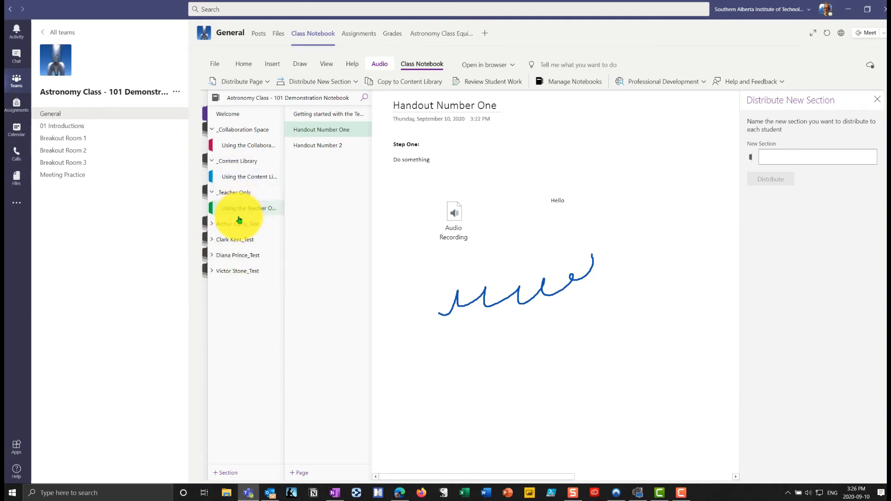
{"action": "left_click", "coordinate": [878, 102]}
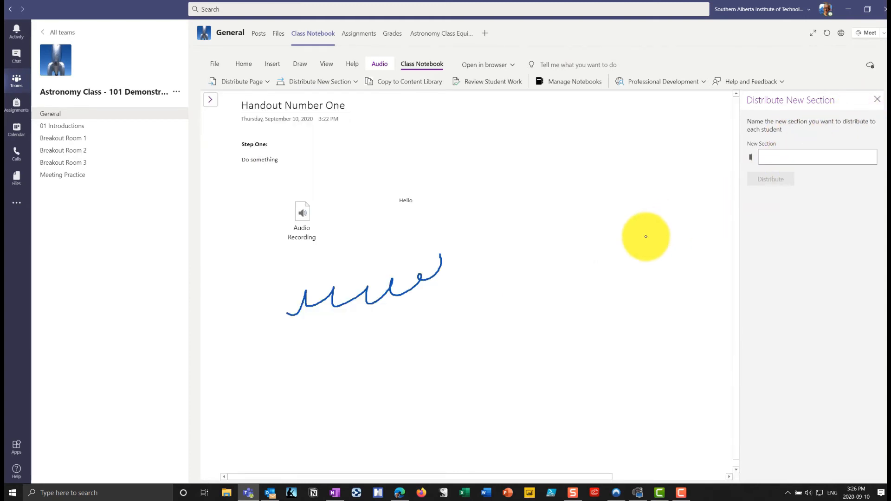
{"action": "left_click", "coordinate": [877, 101]}
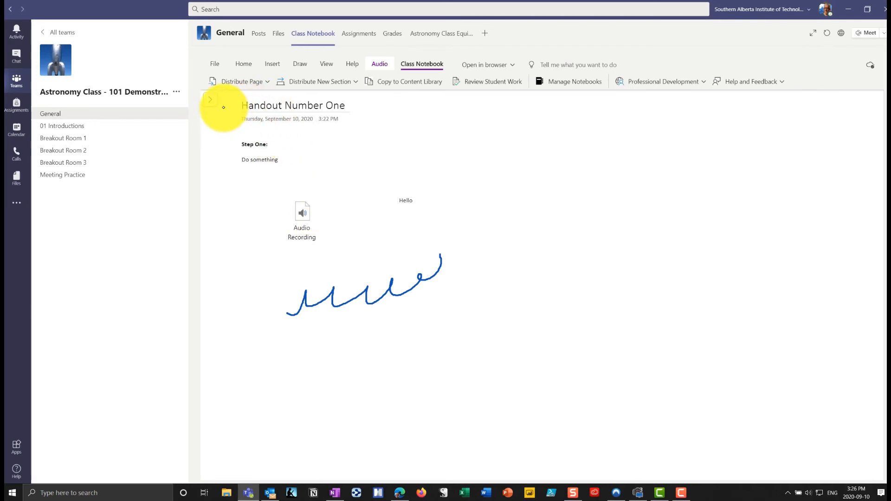
Step: Distribute the Handout Number One page individually to the first listed student's Handouts section
{"action": "left_click", "coordinate": [210, 99]}
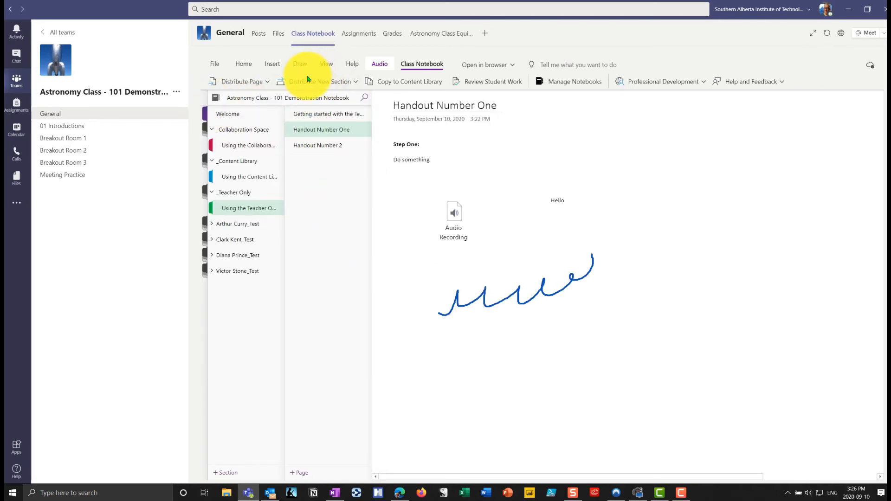
{"action": "left_click", "coordinate": [244, 80]}
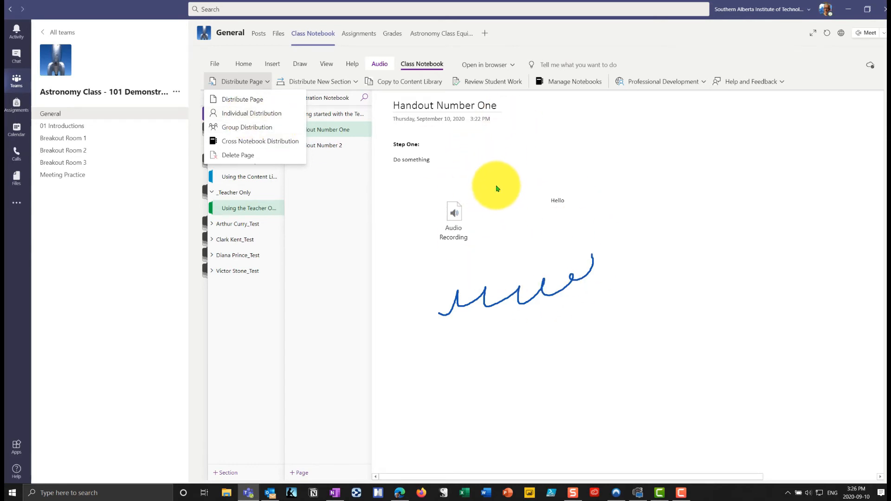
{"action": "left_click", "coordinate": [268, 116]}
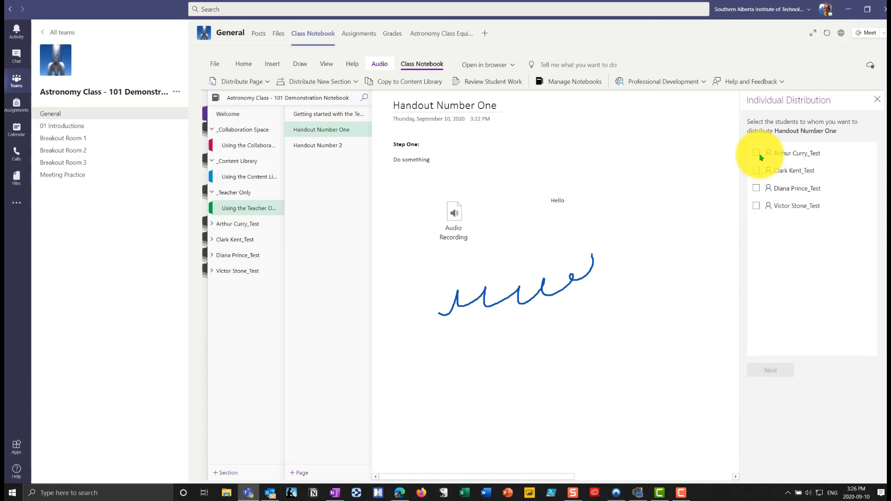
{"action": "left_click", "coordinate": [756, 152]}
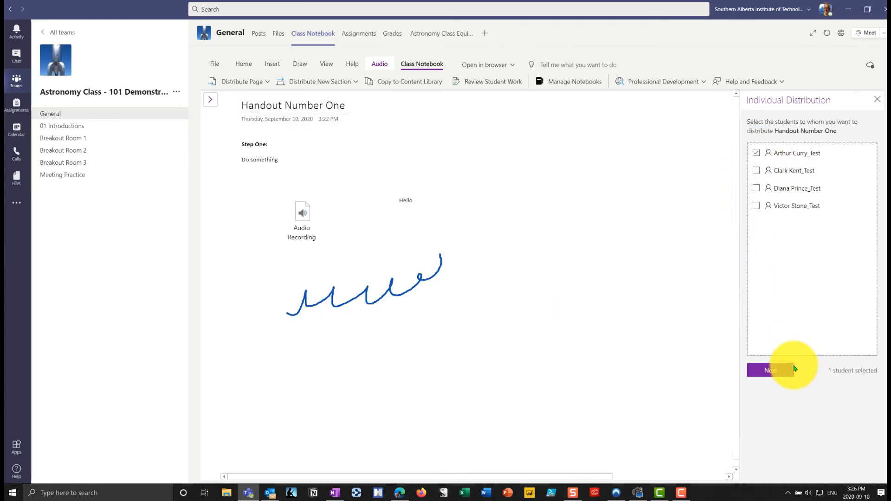
{"action": "left_click", "coordinate": [773, 370]}
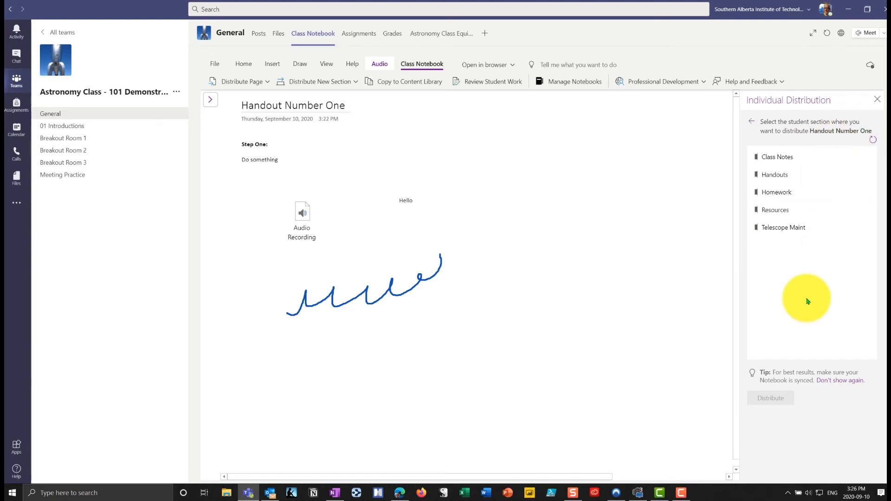
{"action": "left_click", "coordinate": [763, 175]}
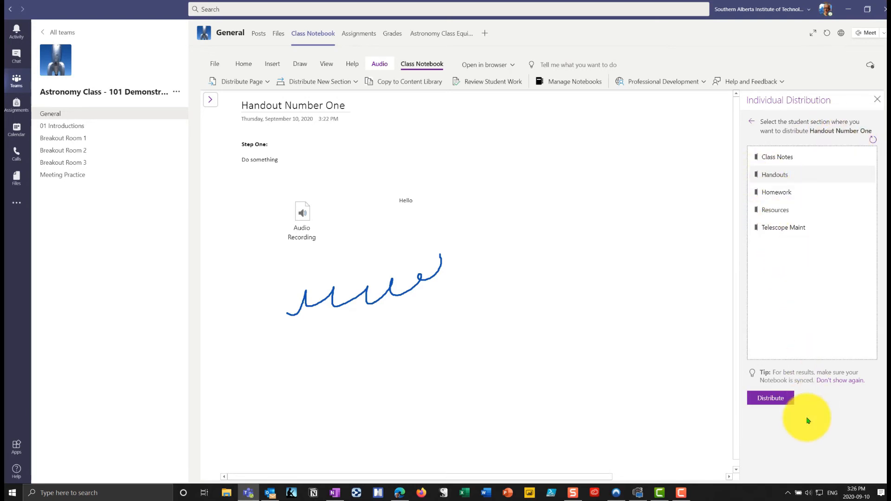
{"action": "left_click", "coordinate": [771, 398]}
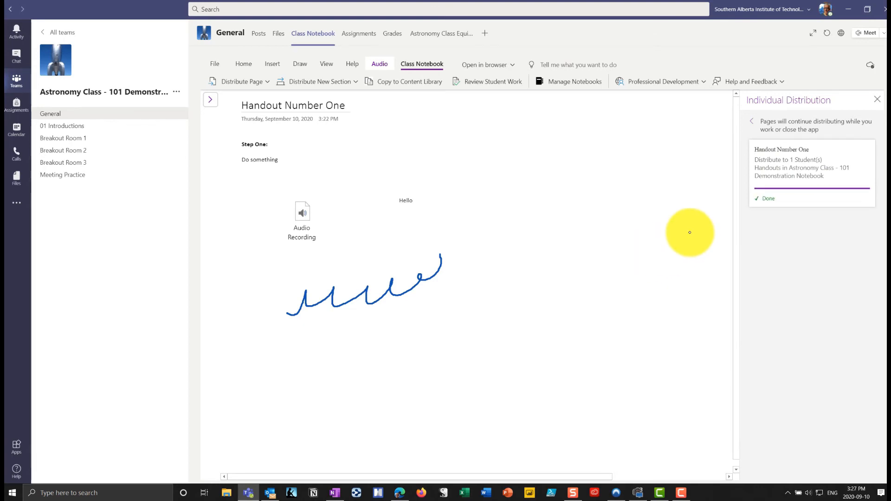
Step: Close the Individual Distribution pane and check the first student's Handouts section for the Handout Number One page
{"action": "left_click", "coordinate": [876, 103]}
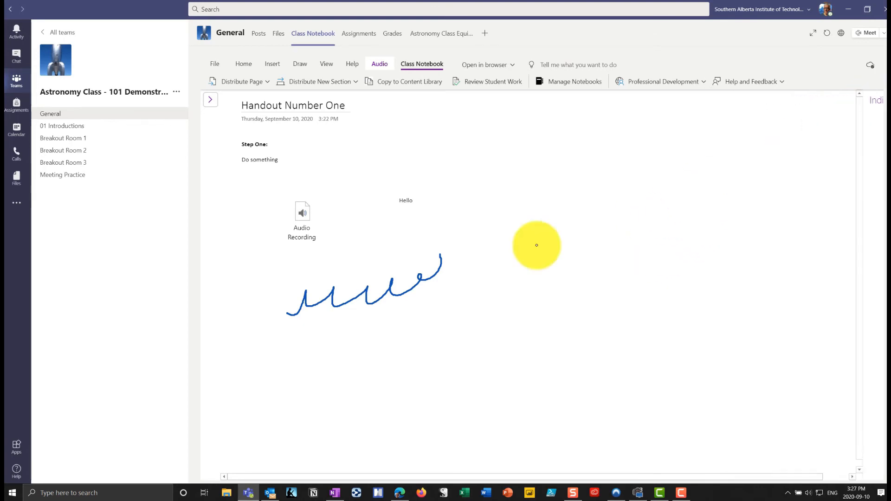
{"action": "left_click", "coordinate": [210, 99]}
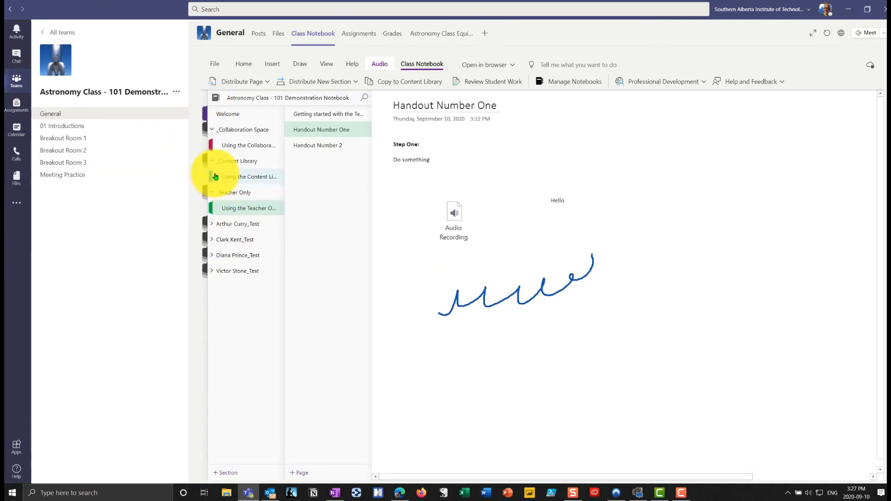
{"action": "left_click", "coordinate": [210, 224]}
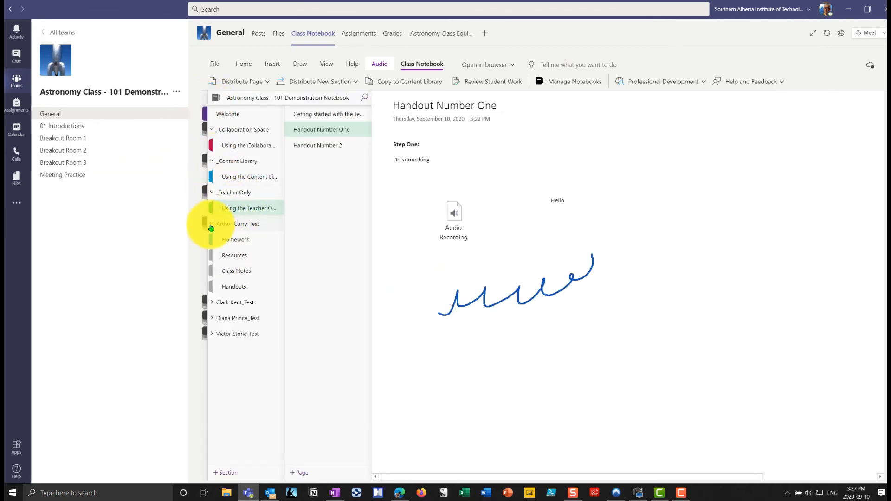
{"action": "left_click", "coordinate": [235, 286]}
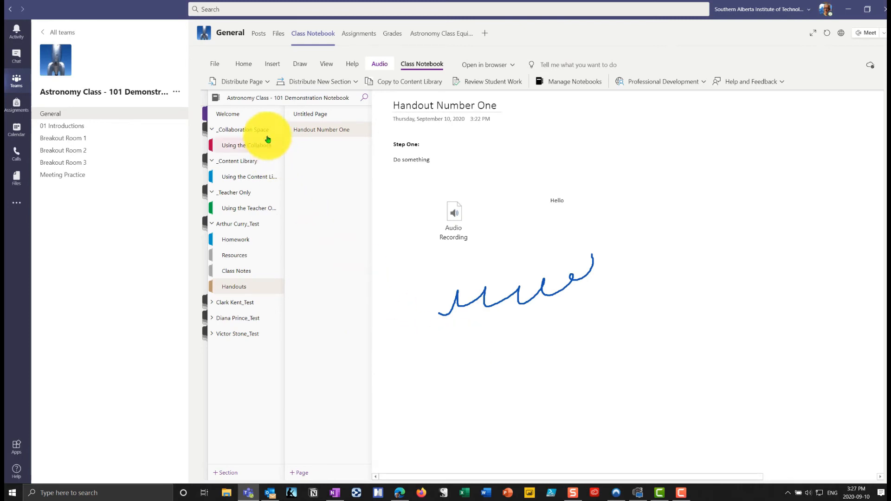
Step: Open the Handout Number 2 page in the Teacher Only section and start a group distribution for it
{"action": "left_click", "coordinate": [242, 82]}
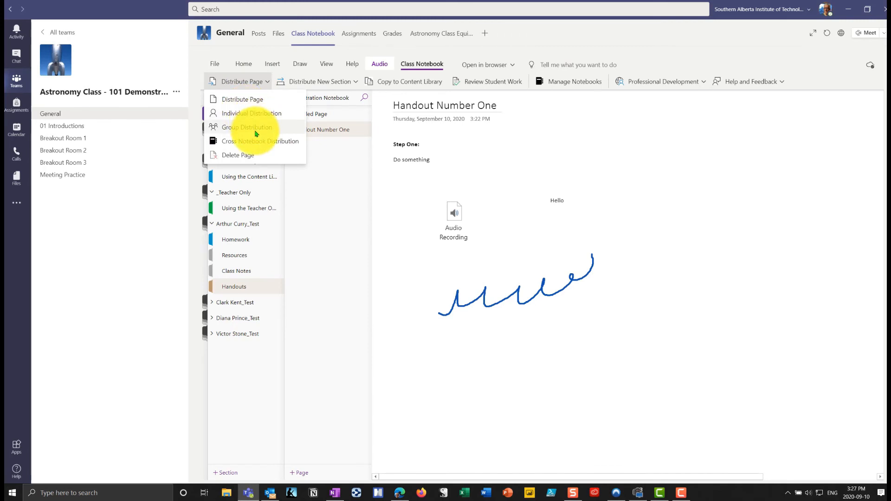
{"action": "left_click", "coordinate": [240, 196]}
{"action": "left_click", "coordinate": [240, 196]}
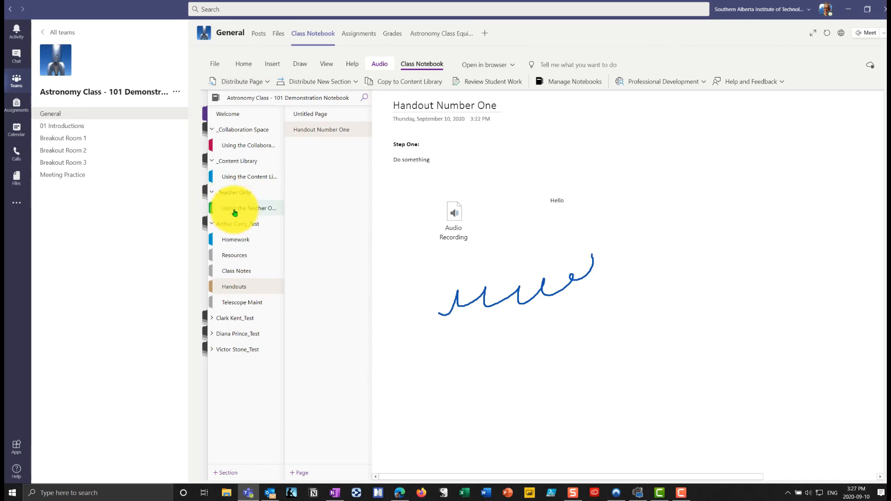
{"action": "left_click", "coordinate": [235, 209]}
{"action": "left_click", "coordinate": [326, 145]}
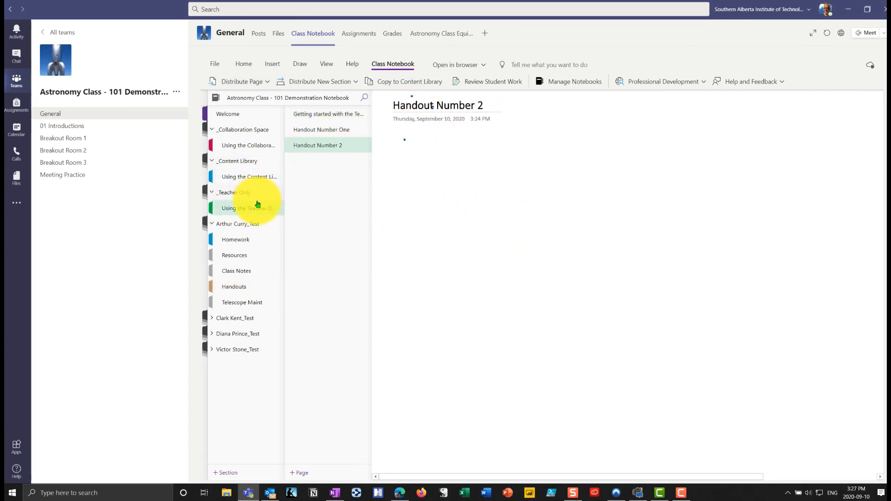
{"action": "left_click", "coordinate": [236, 82]}
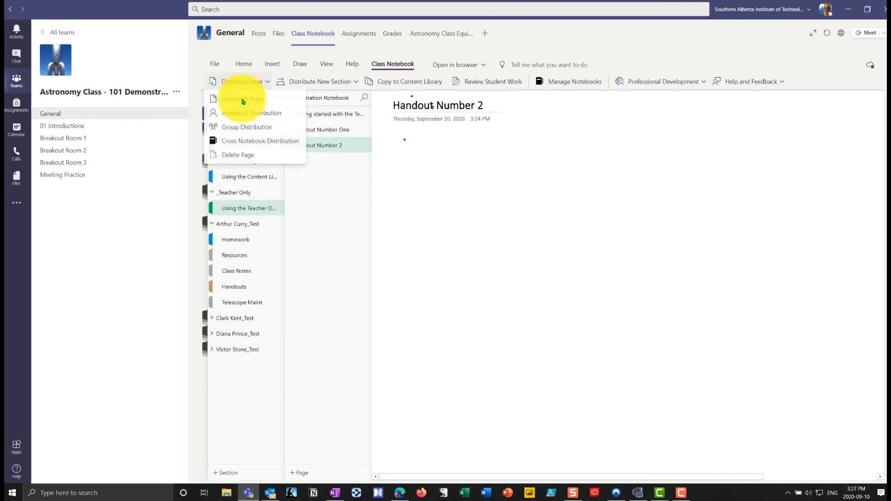
{"action": "left_click", "coordinate": [243, 129]}
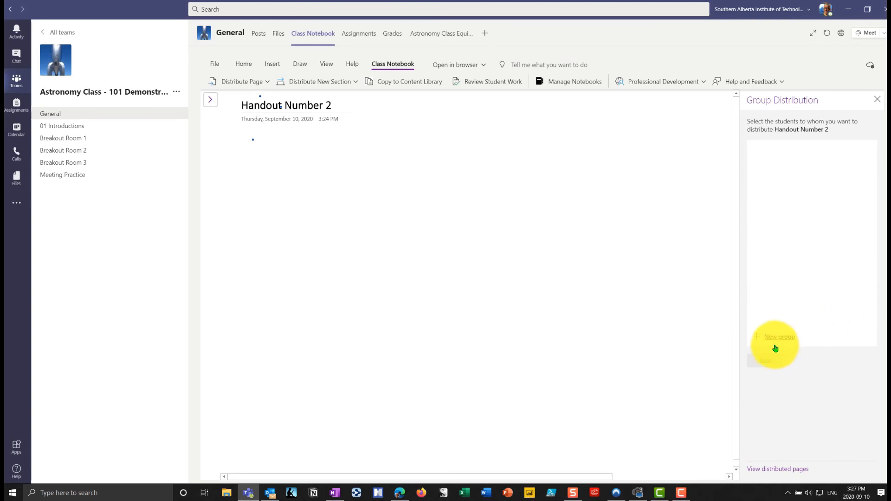
Step: Create a distribution group named "All Students" containing all four listed students
{"action": "left_click", "coordinate": [761, 340]}
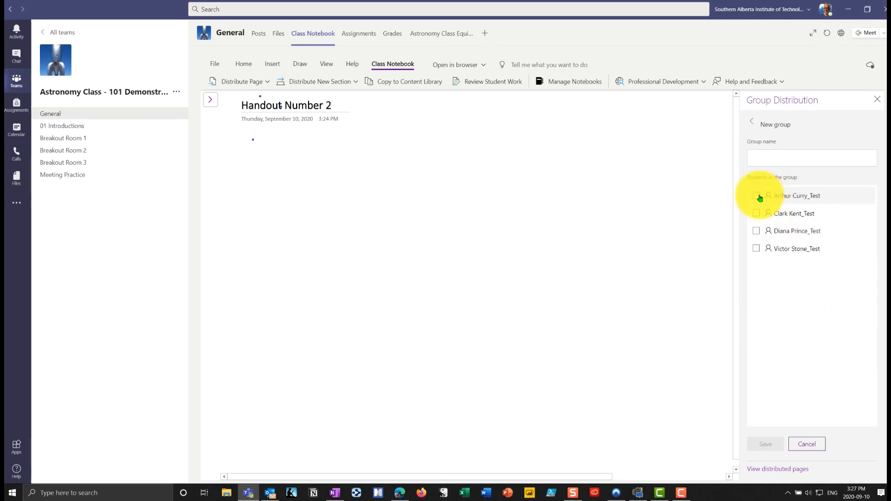
{"action": "left_click", "coordinate": [756, 214]}
{"action": "left_click", "coordinate": [764, 156]}
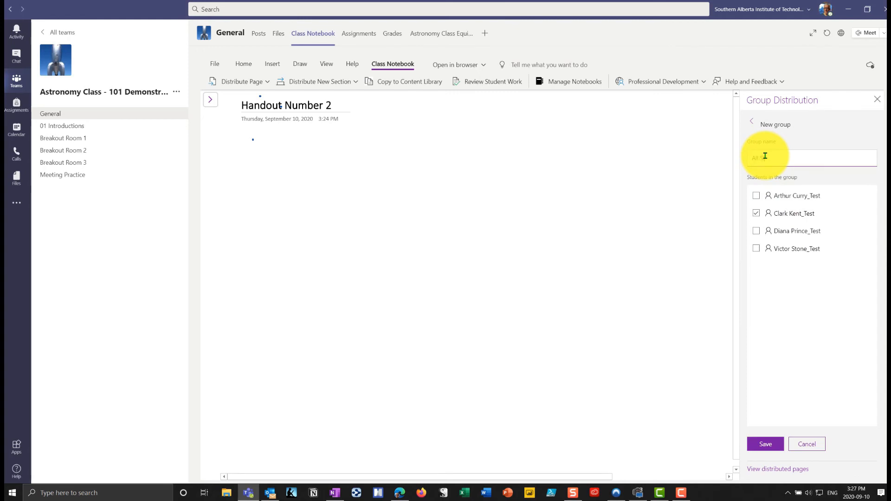
{"action": "left_click", "coordinate": [756, 196]}
{"action": "left_click", "coordinate": [758, 232]}
{"action": "left_click", "coordinate": [756, 249]}
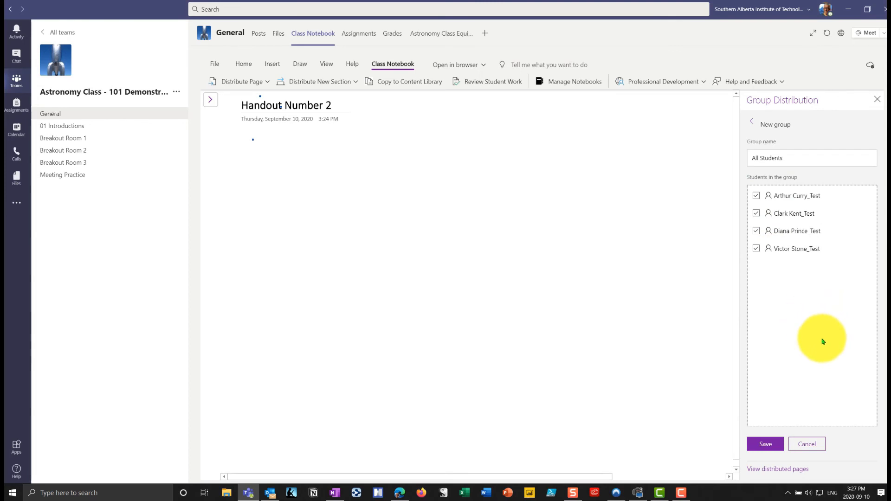
{"action": "left_click", "coordinate": [766, 443]}
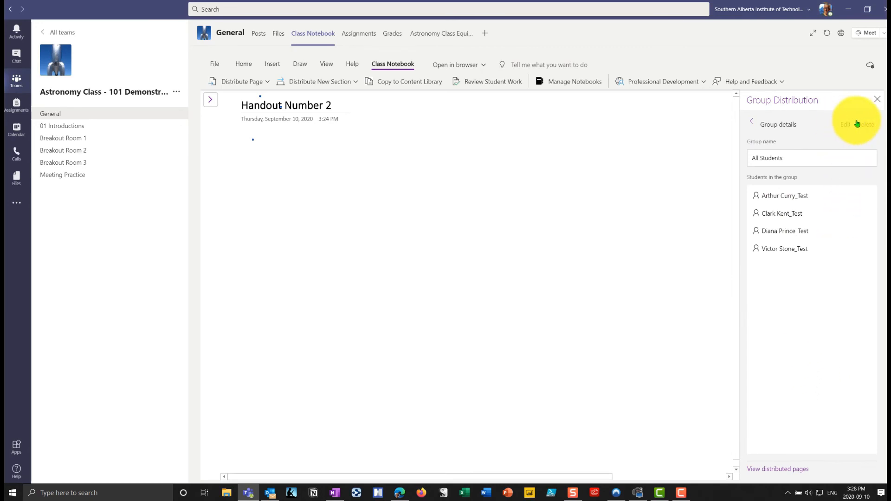
Step: Distribute the Handout Number 2 page to the Homework section of the All Students group
{"action": "left_click", "coordinate": [754, 124]}
{"action": "left_click", "coordinate": [756, 152]}
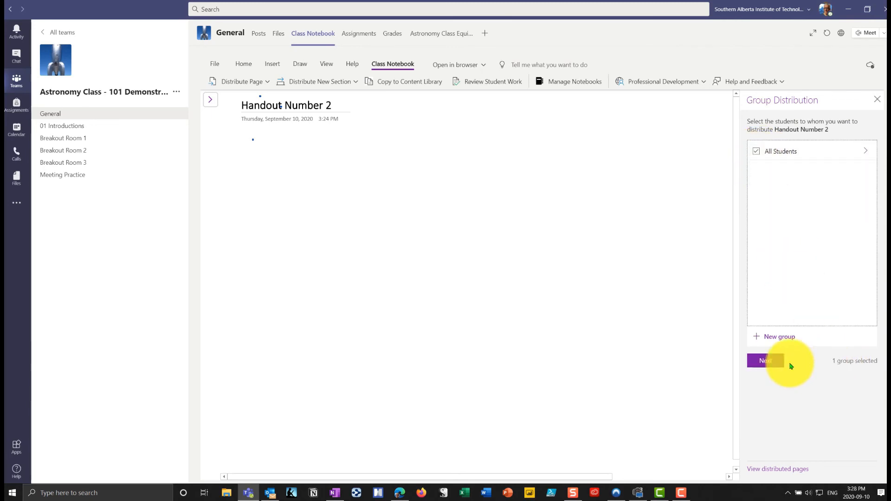
{"action": "left_click", "coordinate": [774, 363]}
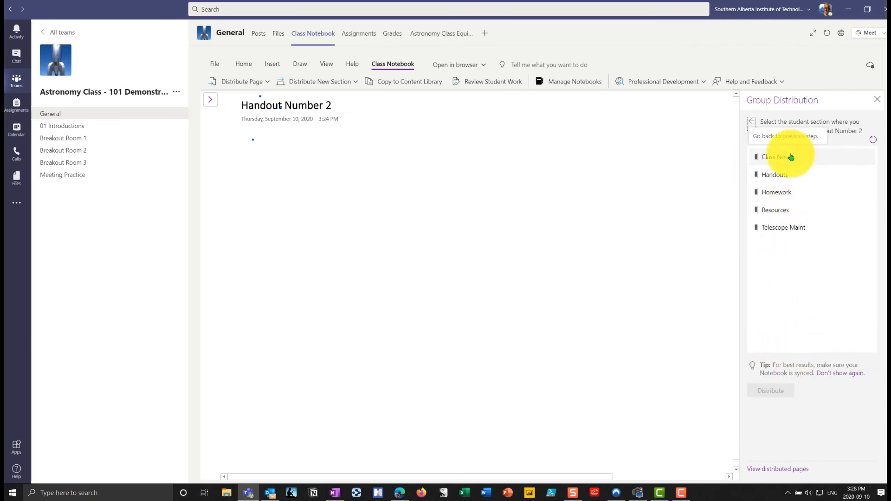
{"action": "left_click", "coordinate": [778, 195]}
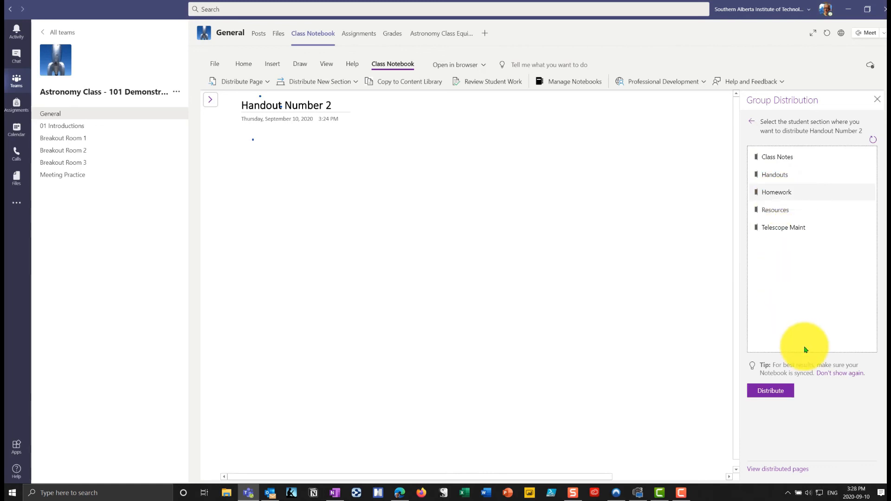
{"action": "left_click", "coordinate": [771, 390]}
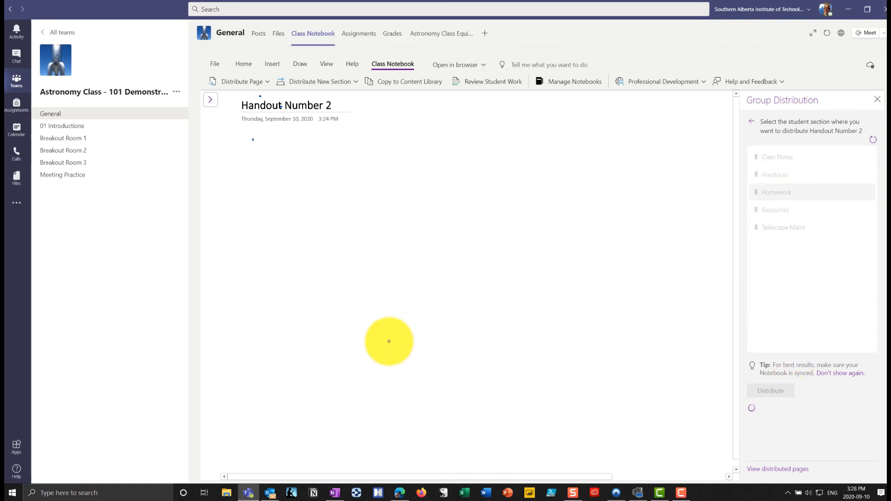
Step: Check the Homework sections of the first two students for Handout Number 2 and collapse both section groups
{"action": "left_click", "coordinate": [210, 99]}
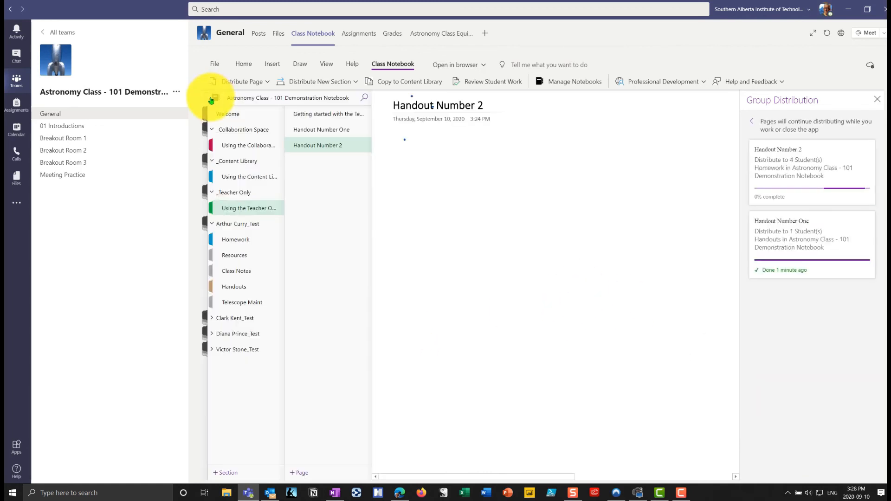
{"action": "left_click", "coordinate": [232, 240]}
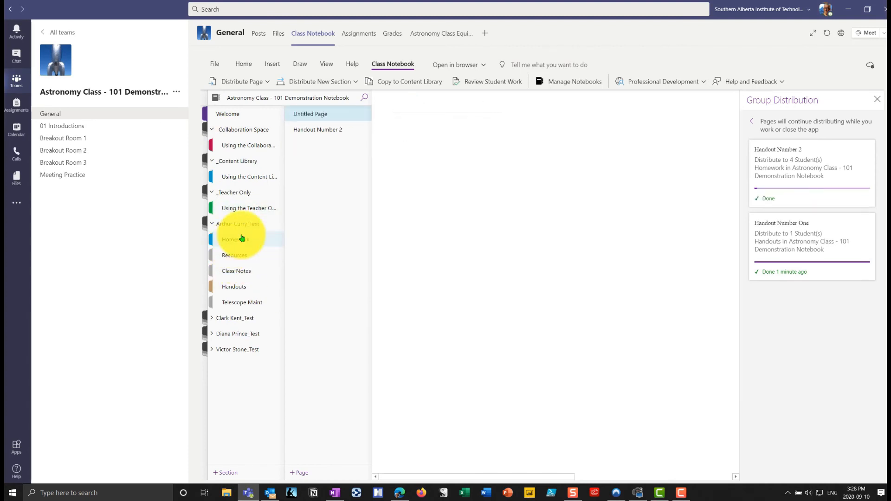
{"action": "left_click", "coordinate": [212, 319]}
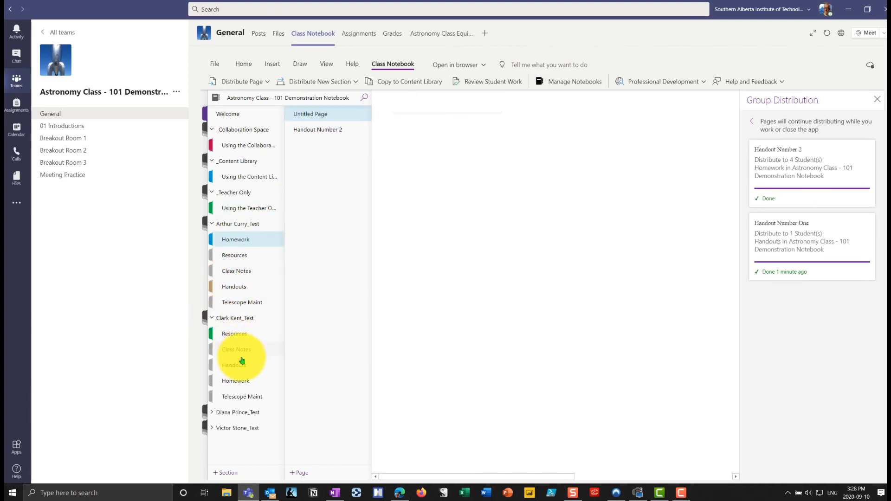
{"action": "left_click", "coordinate": [240, 382]}
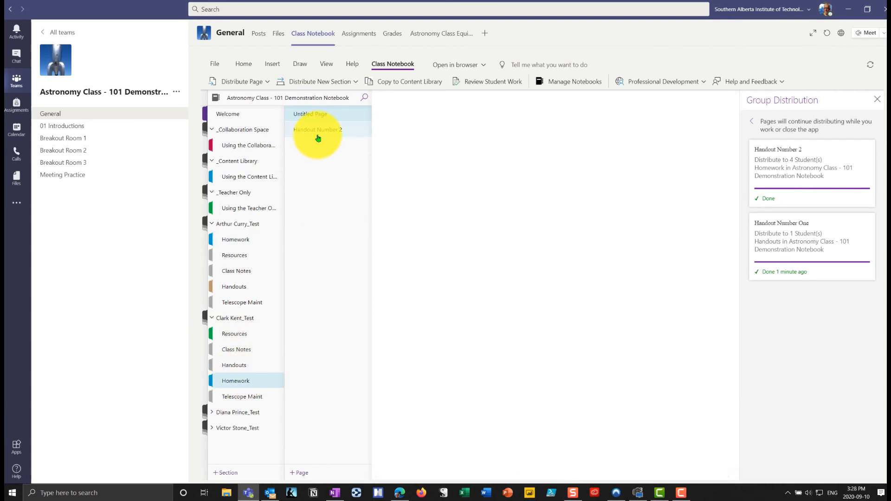
{"action": "left_click", "coordinate": [215, 320]}
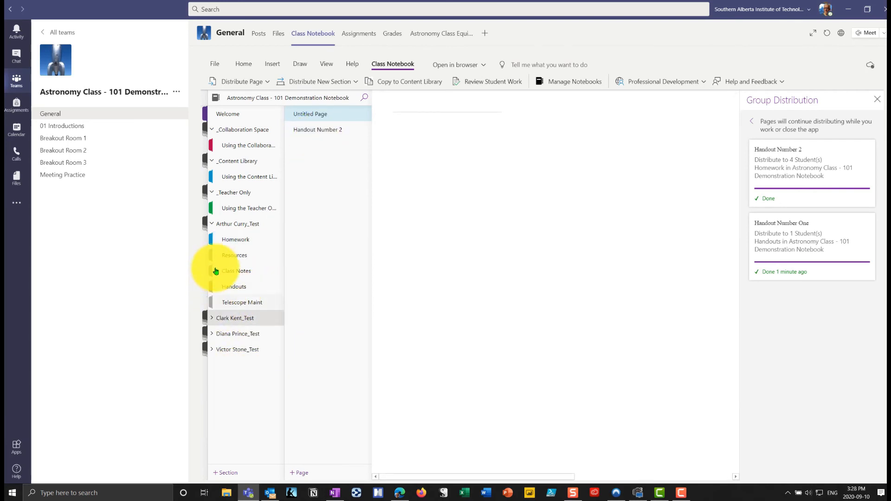
{"action": "left_click", "coordinate": [212, 224]}
Step: Close the Group Distribution pane and use Review Student Work to open the first student's Handout Number 2 in the Homework section
{"action": "left_click", "coordinate": [234, 209]}
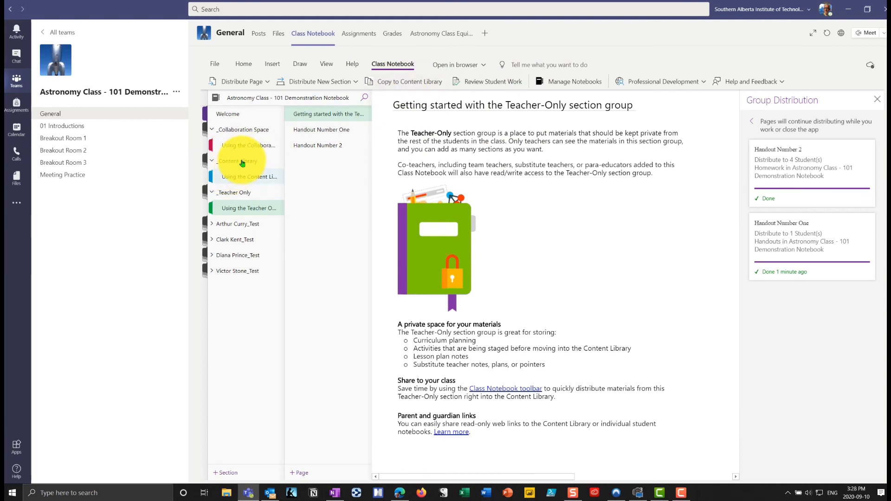
{"action": "left_click", "coordinate": [496, 83]}
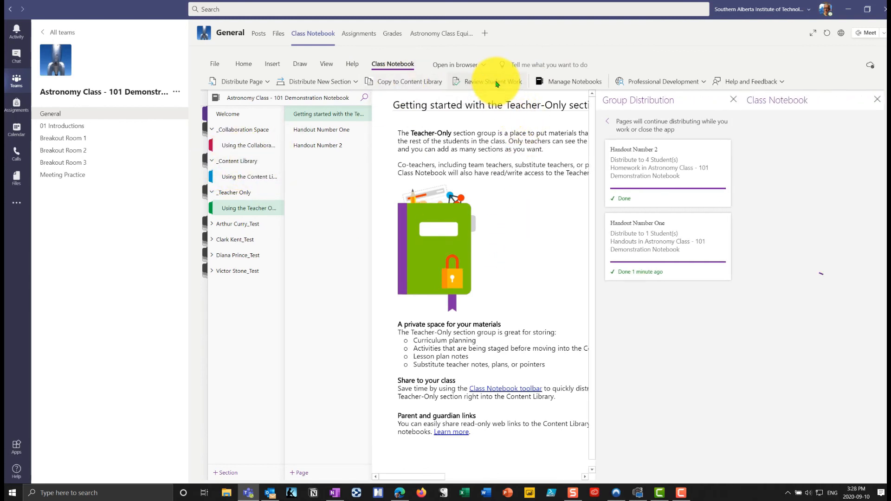
{"action": "left_click", "coordinate": [733, 99]}
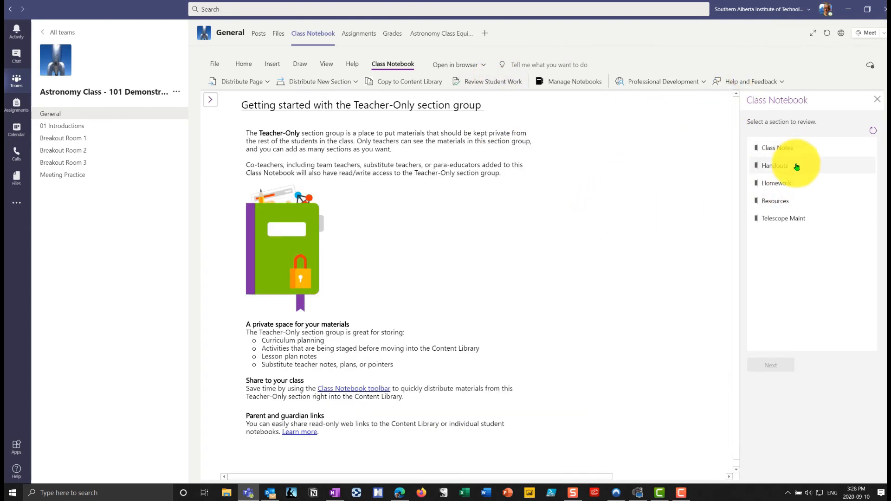
{"action": "left_click", "coordinate": [780, 186]}
{"action": "left_click", "coordinate": [770, 365]}
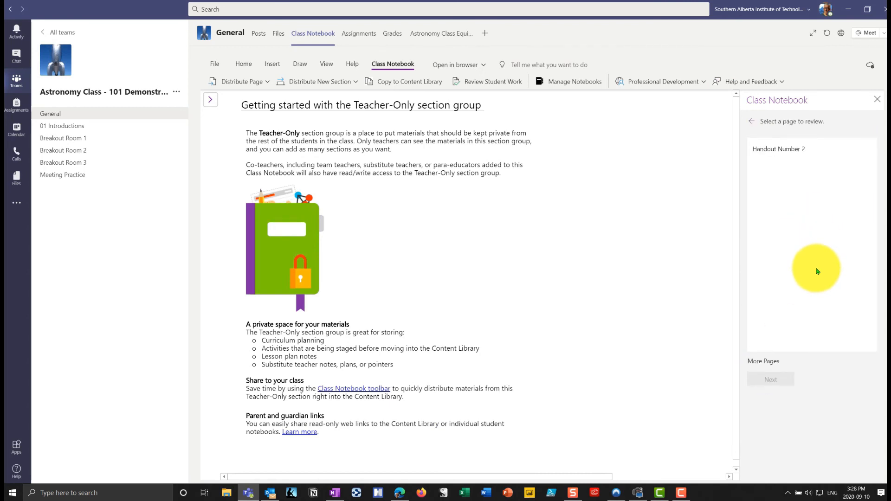
{"action": "left_click", "coordinate": [788, 153]}
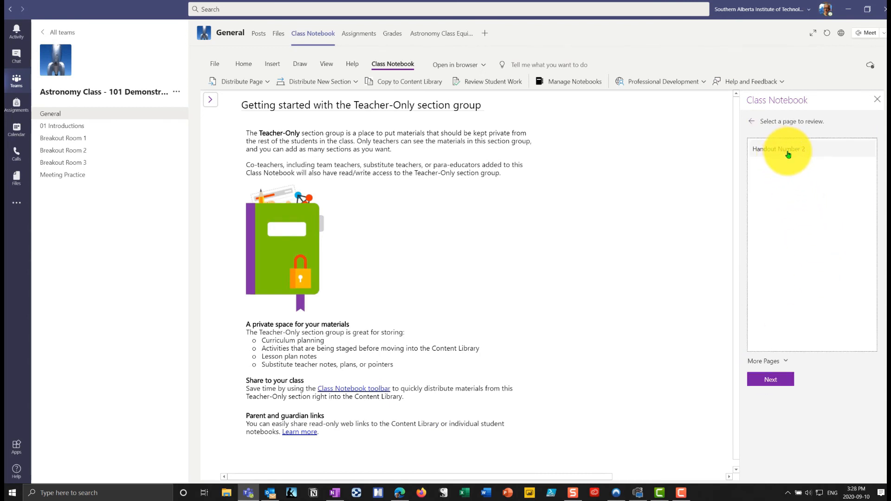
{"action": "left_click", "coordinate": [774, 379]}
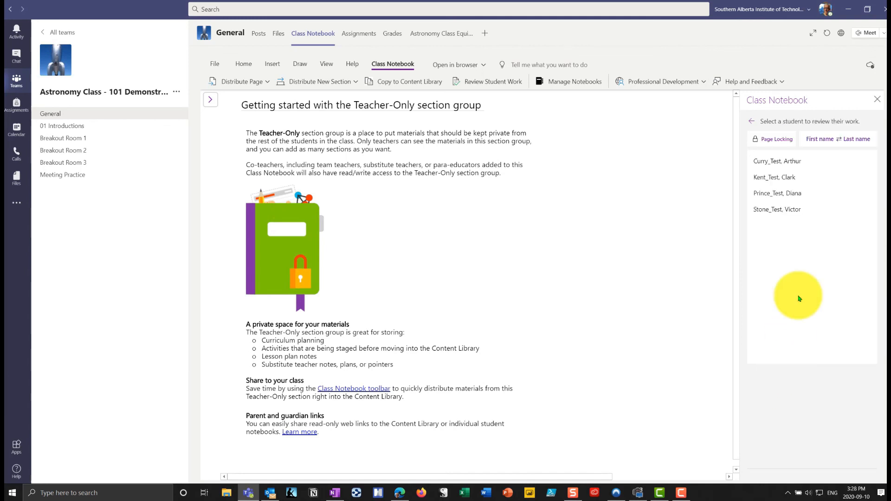
{"action": "left_click", "coordinate": [789, 162]}
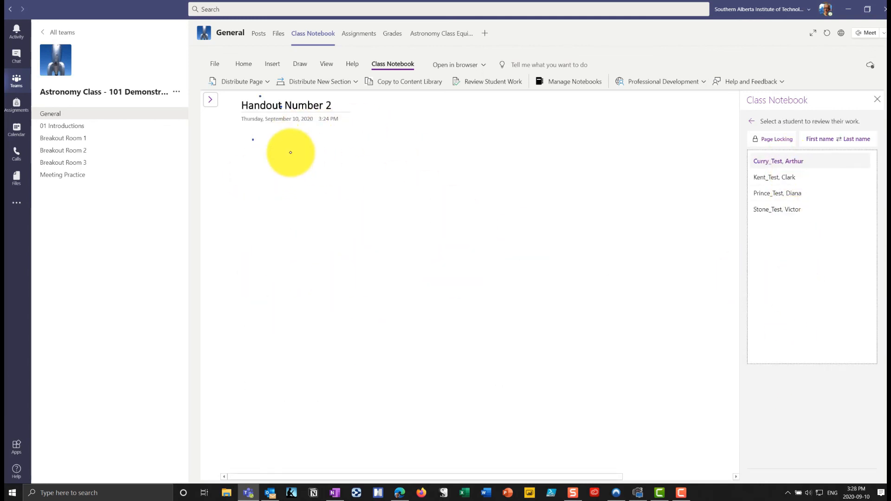
Step: Open the second student's Homework copy of Handout Number 2 and draw a freehand blue circle below its title
{"action": "left_click", "coordinate": [210, 100]}
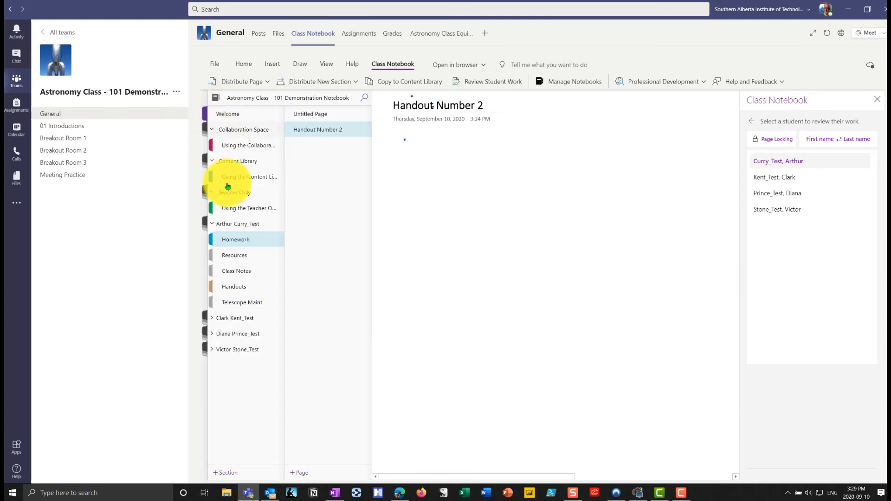
{"action": "left_click", "coordinate": [235, 319]}
{"action": "left_click", "coordinate": [241, 380]}
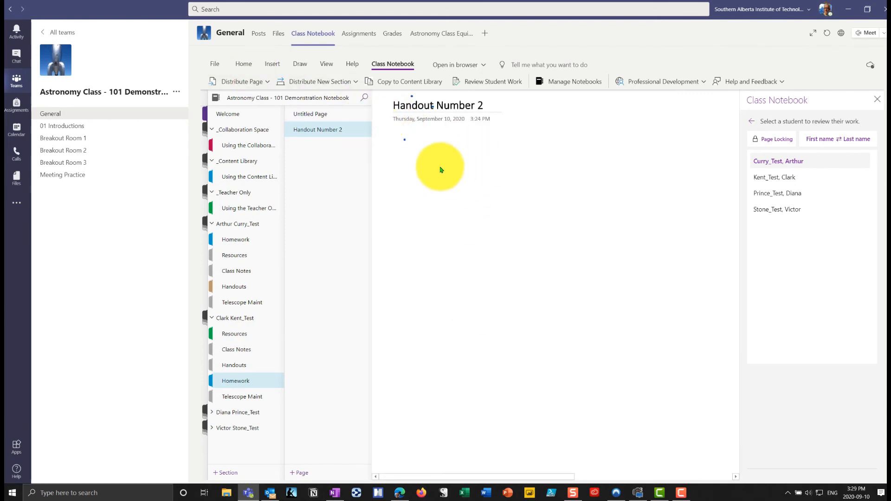
{"action": "left_click", "coordinate": [300, 64]}
{"action": "left_click", "coordinate": [321, 83]}
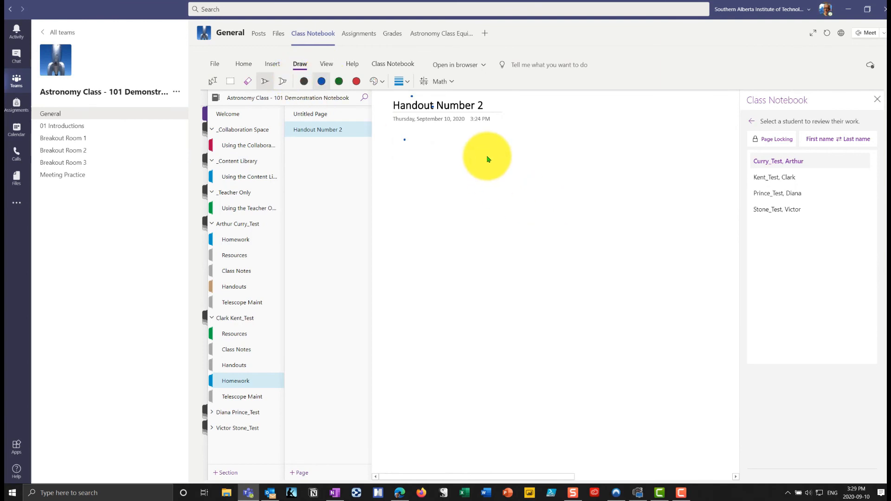
{"action": "mouse_move", "coordinate": [276, 146]}
{"action": "left_mouse_down"}
{"action": "mouse_move", "coordinate": [268, 212]}
{"action": "mouse_move", "coordinate": [289, 146]}
{"action": "left_mouse_up"}
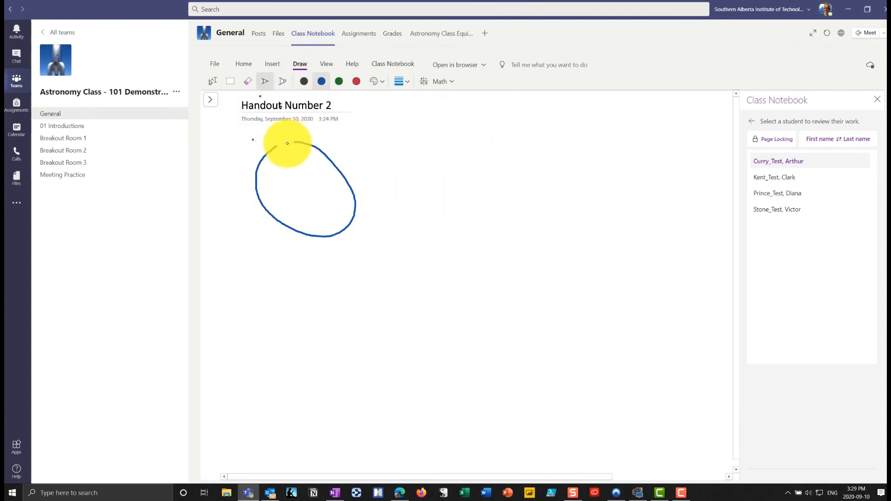
Step: Show the notebook navigation again and collapse the first two students' section groups
{"action": "left_click", "coordinate": [211, 102]}
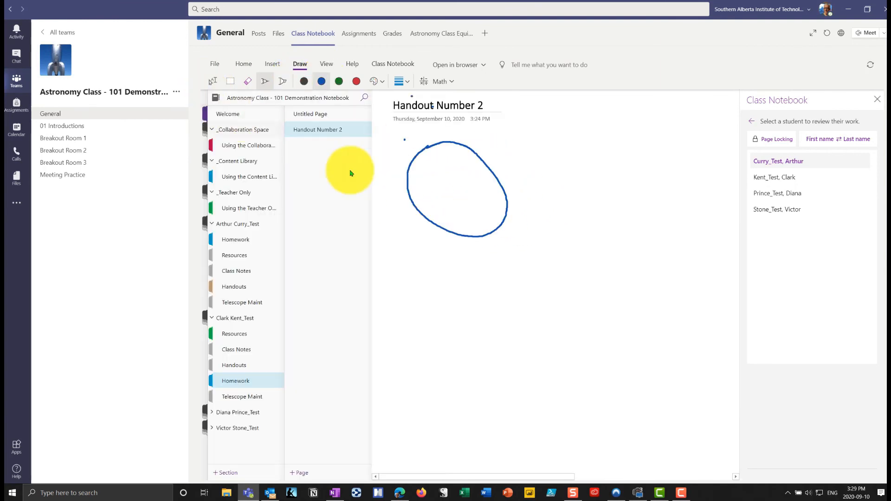
{"action": "left_click", "coordinate": [213, 322]}
{"action": "left_click", "coordinate": [213, 223]}
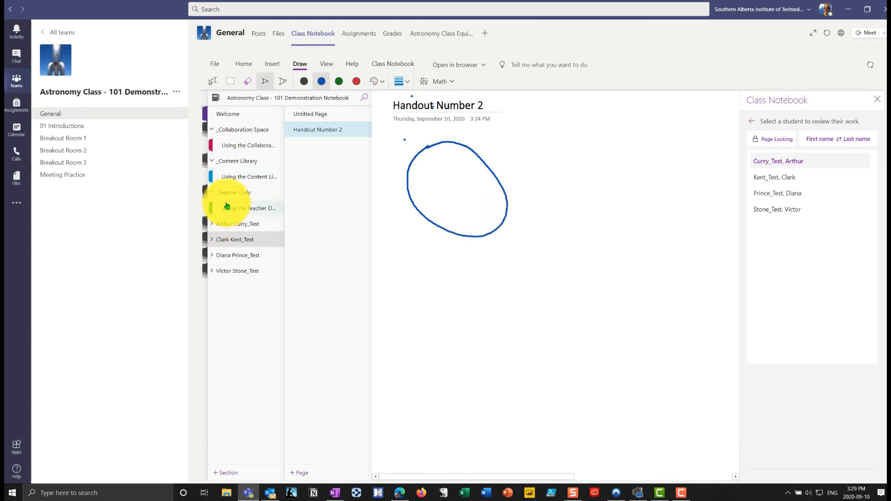
Step: View the section under _Teacher Only, and review the second and third students' Homework copies of Handout Number 2 with the notebook navigation shown
{"action": "left_click", "coordinate": [238, 210]}
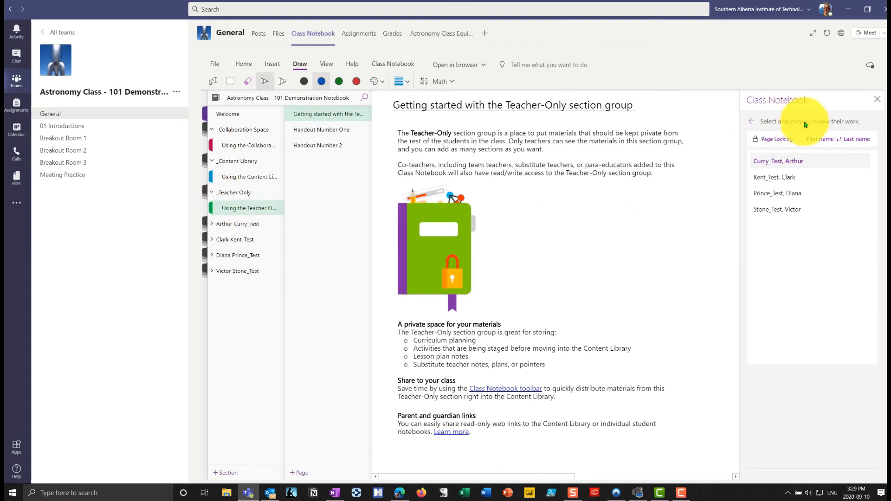
{"action": "left_click", "coordinate": [774, 177]}
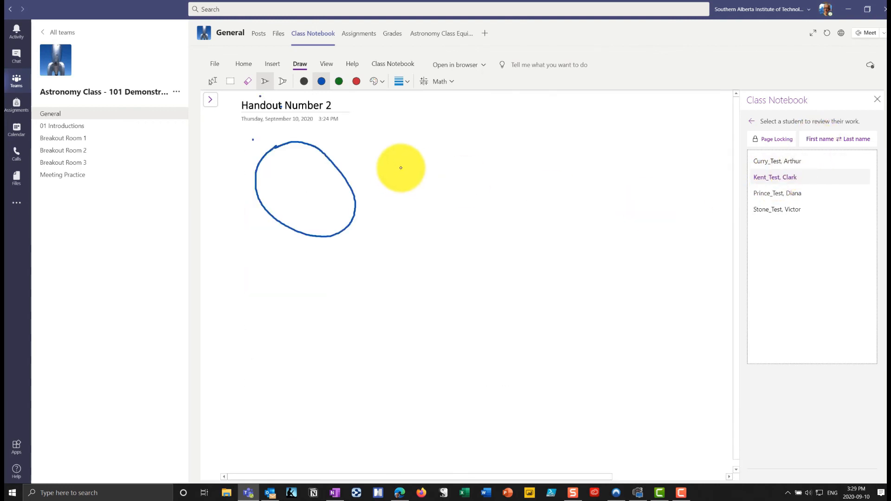
{"action": "left_click", "coordinate": [210, 99]}
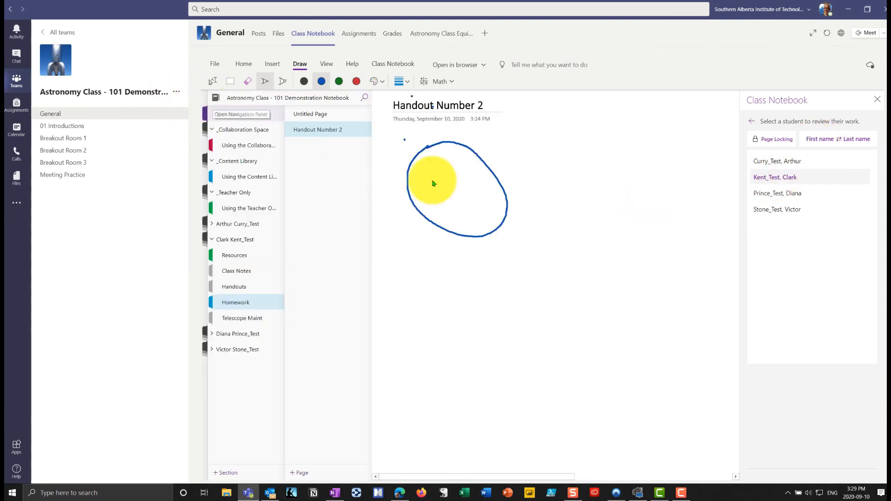
{"action": "left_click", "coordinate": [781, 194]}
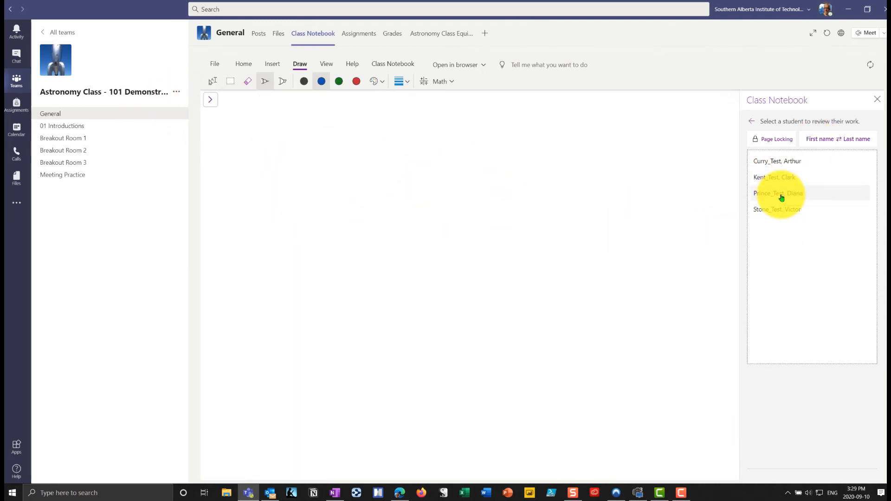
{"action": "left_click", "coordinate": [210, 100]}
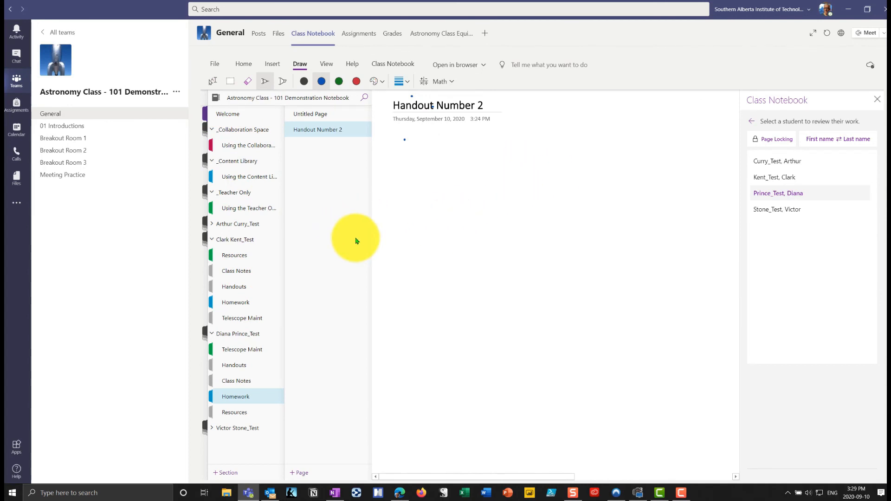
Step: Collapse the _Collaboration Space, _Content Library and _Teacher Only section groups and those of the second and third students
{"action": "left_click", "coordinate": [213, 130]}
{"action": "left_click", "coordinate": [212, 146]}
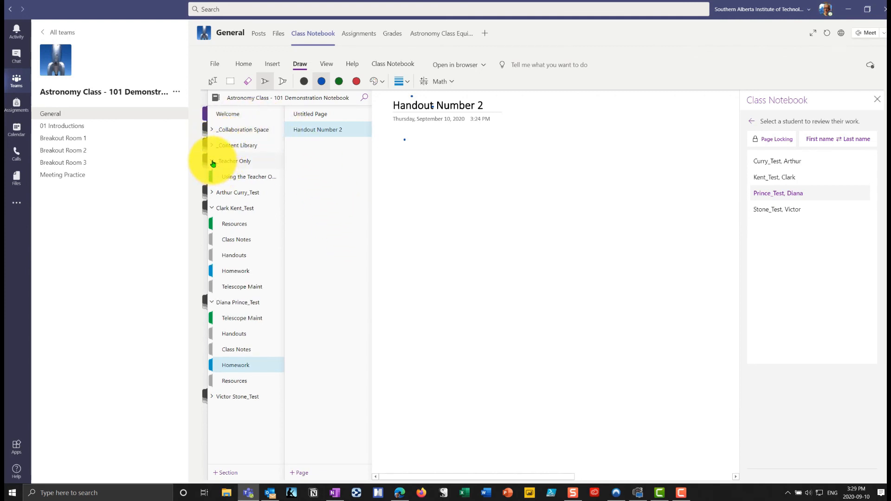
{"action": "left_click", "coordinate": [212, 160]}
{"action": "left_click", "coordinate": [214, 193]}
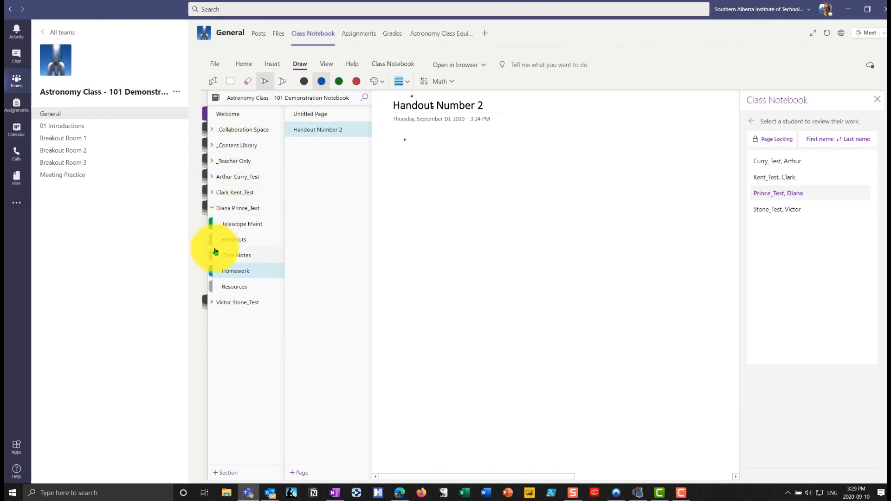
{"action": "left_click", "coordinate": [212, 208]}
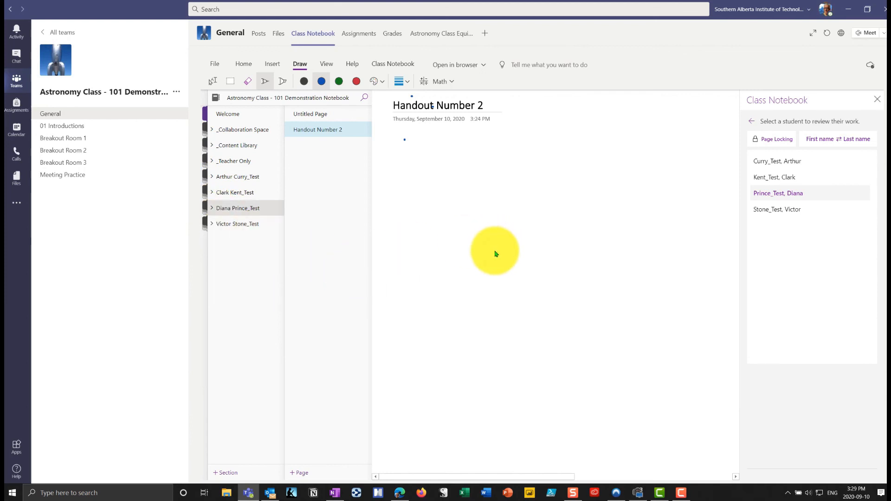